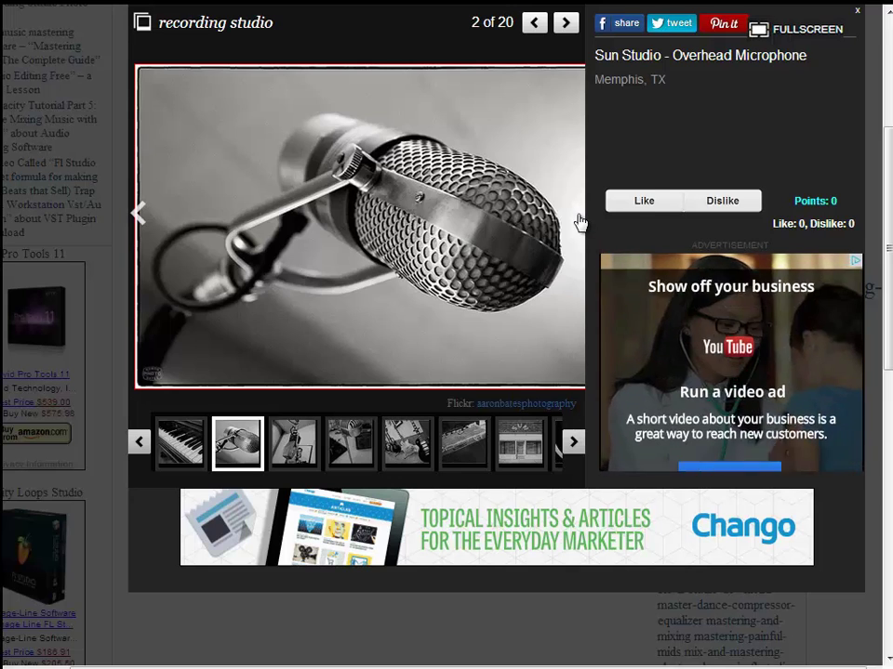
# Step: Page through the recording studio slideshow to the Fender Amp photo, viewing it in fullscreen, and close it
pyautogui.click(577, 215)
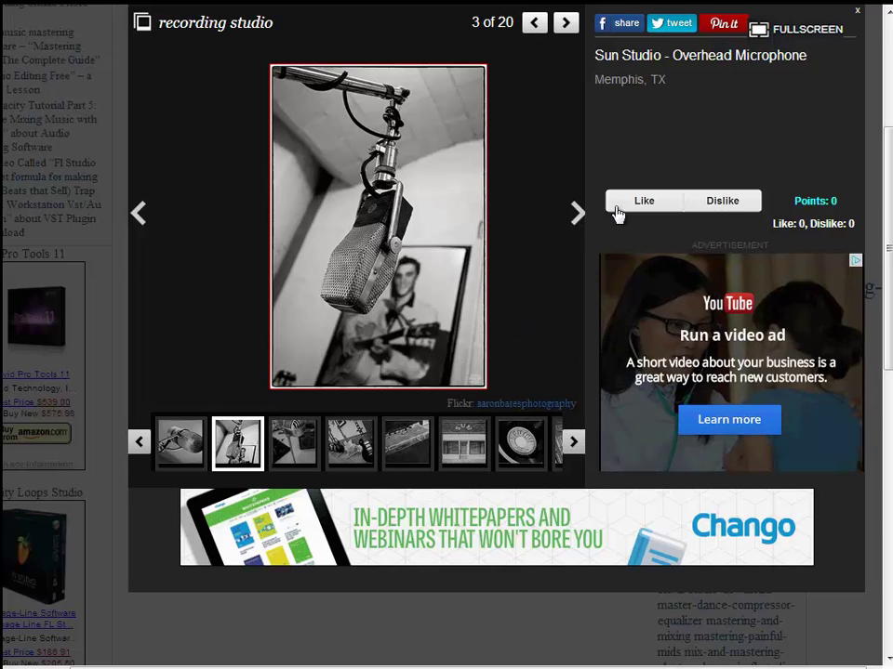
pyautogui.click(782, 33)
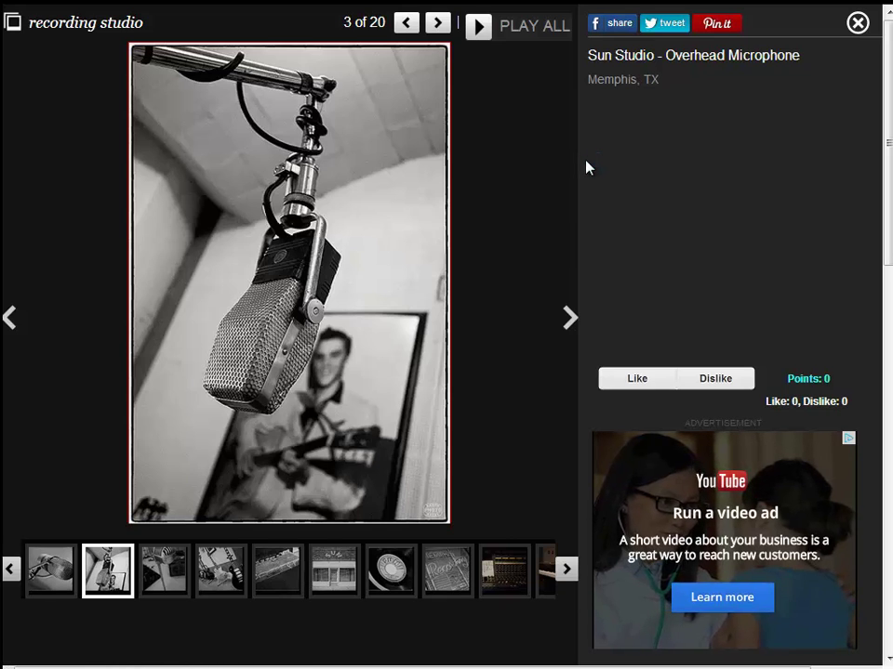
pyautogui.click(568, 317)
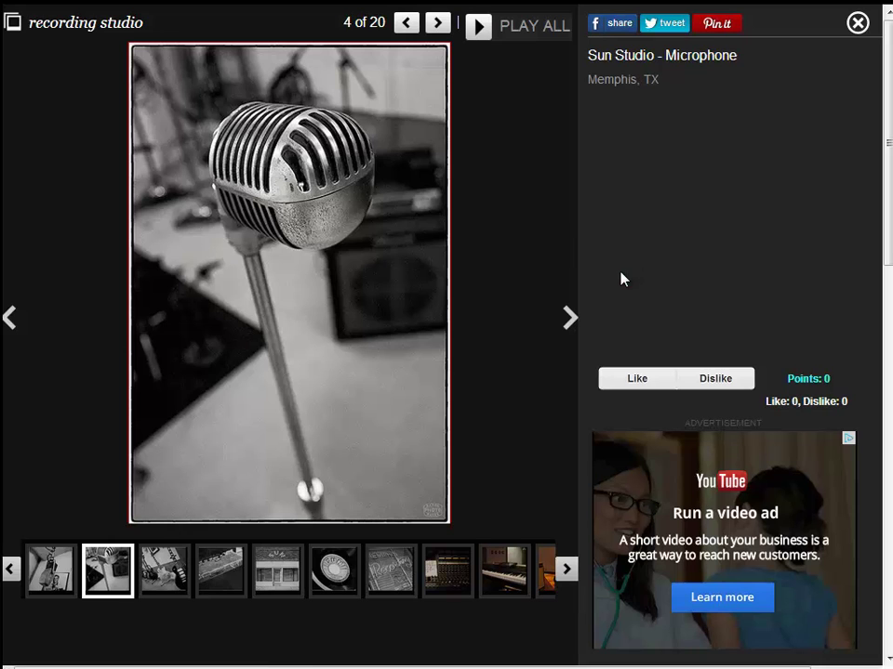
pyautogui.click(569, 318)
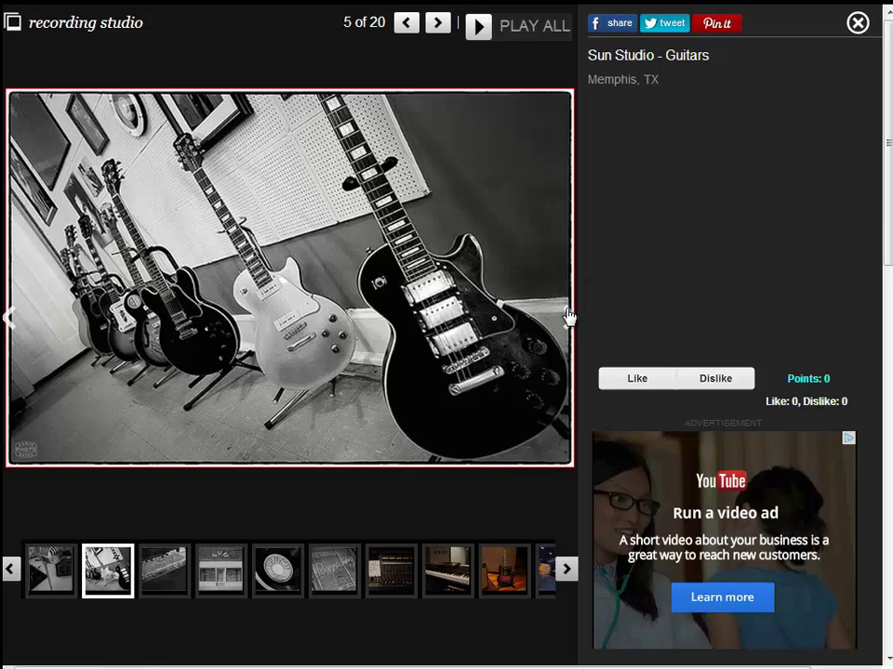
pyautogui.click(569, 317)
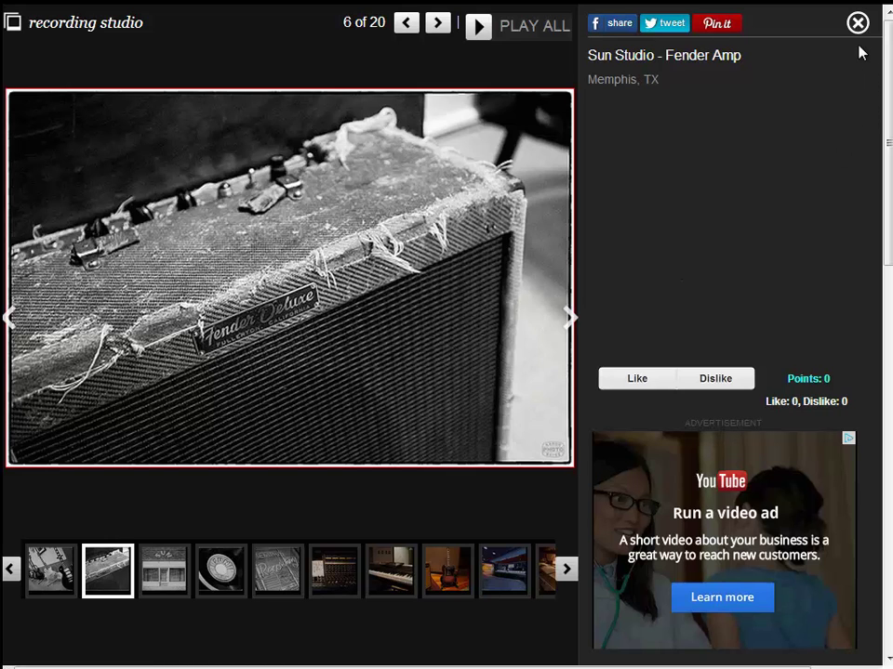
pyautogui.click(857, 25)
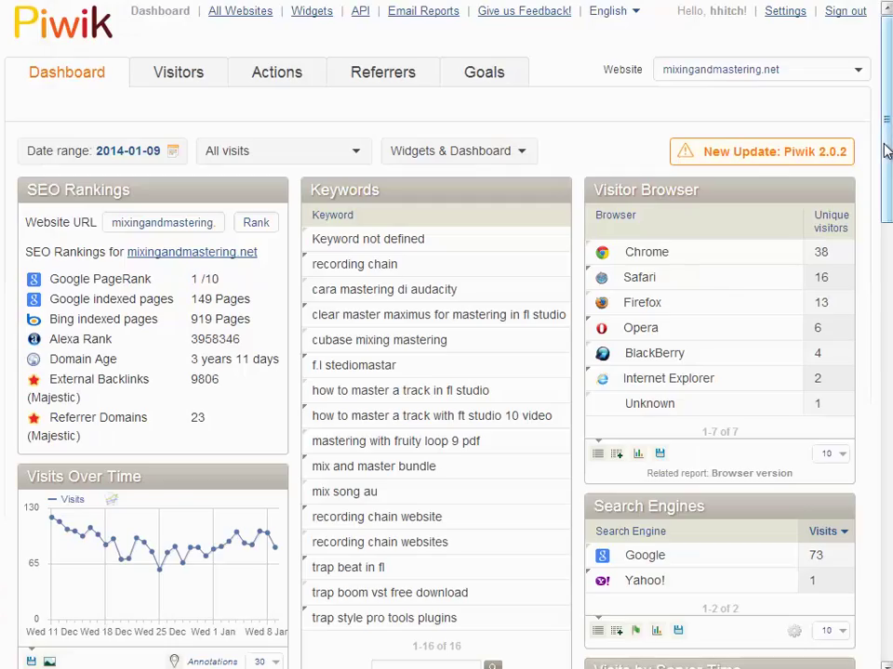
# Step: Enlarge the Pages report on the Piwik dashboard and expand the recording-studio-photo-show entry to examine its pageviews
pyautogui.moveTo(885, 176); pyautogui.dragTo(877, 426)
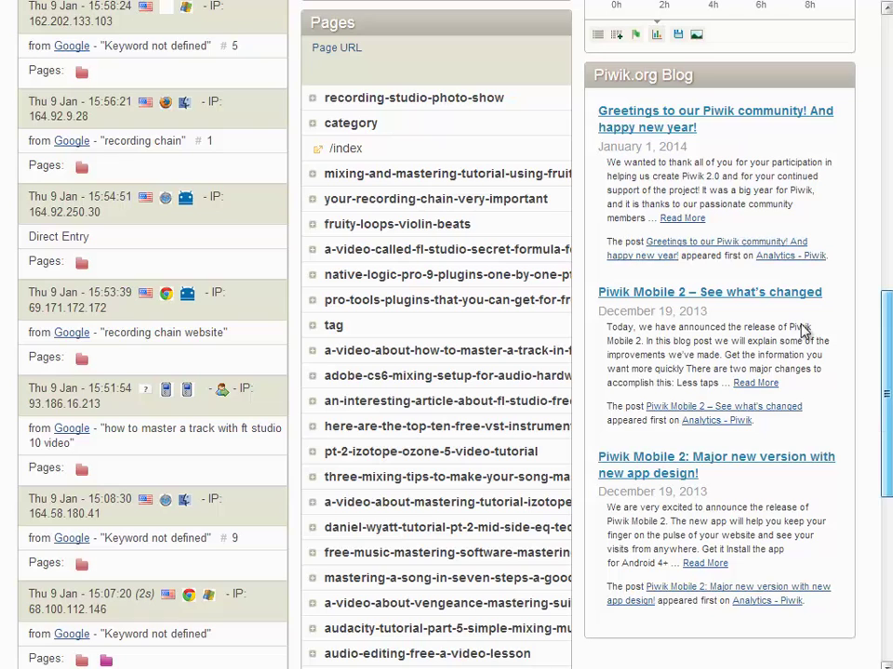
pyautogui.click(562, 24)
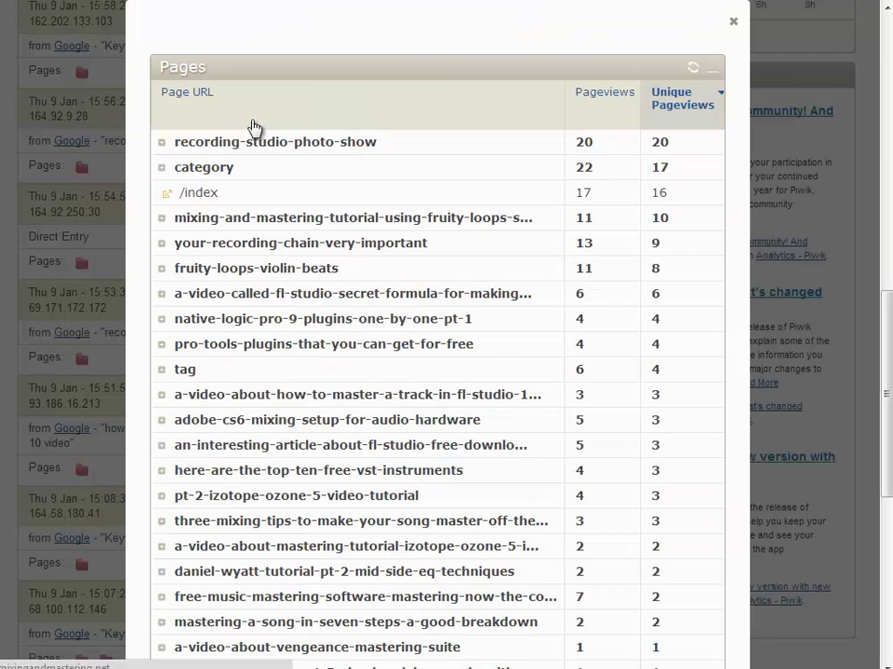
pyautogui.click(161, 147)
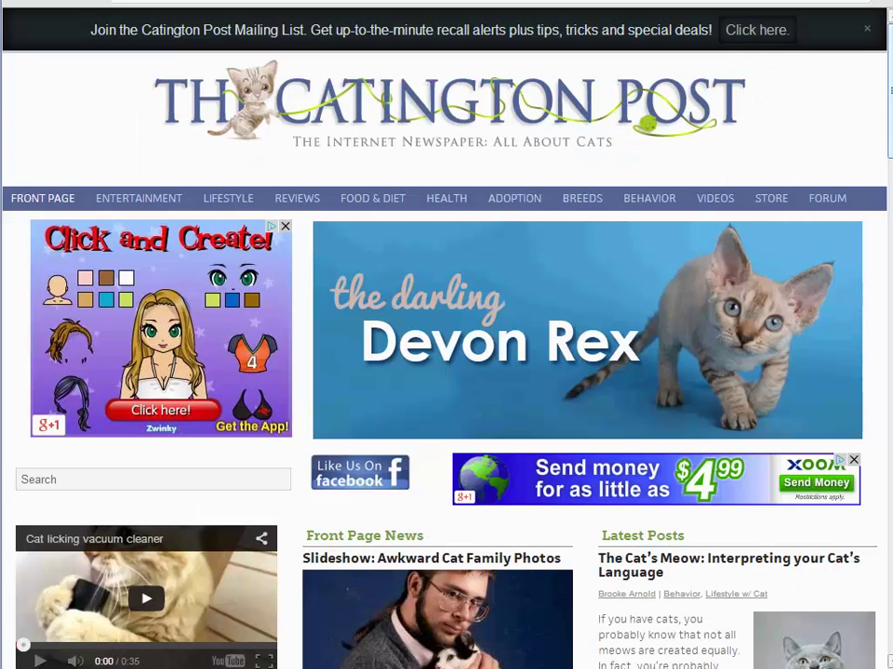
# Step: Open the "World Records Held by Cats!" slideshow from The Catington Post's front page and show it in fullscreen
pyautogui.scroll(-4, 447, 371)
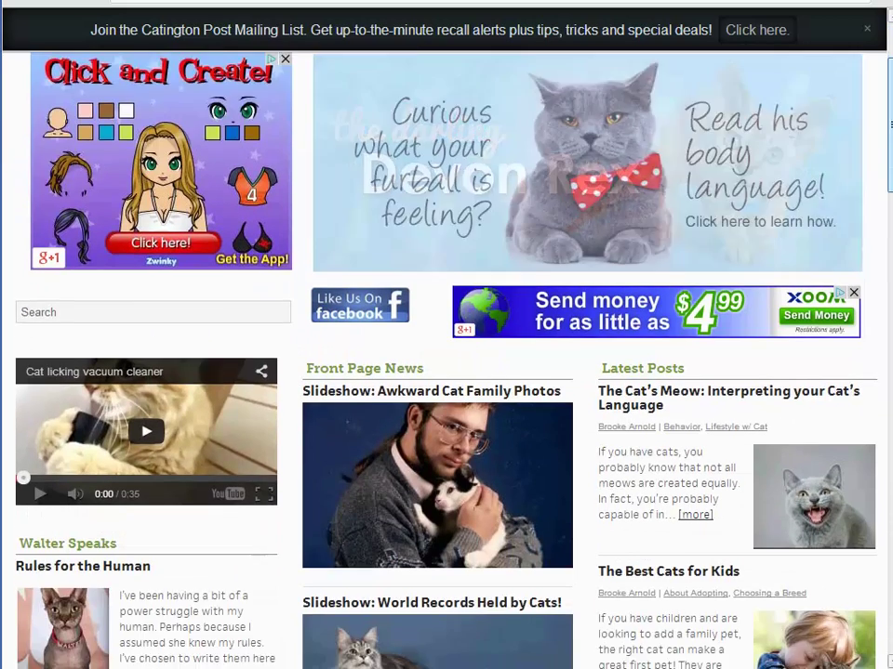
pyautogui.scroll(-2, 833, 251)
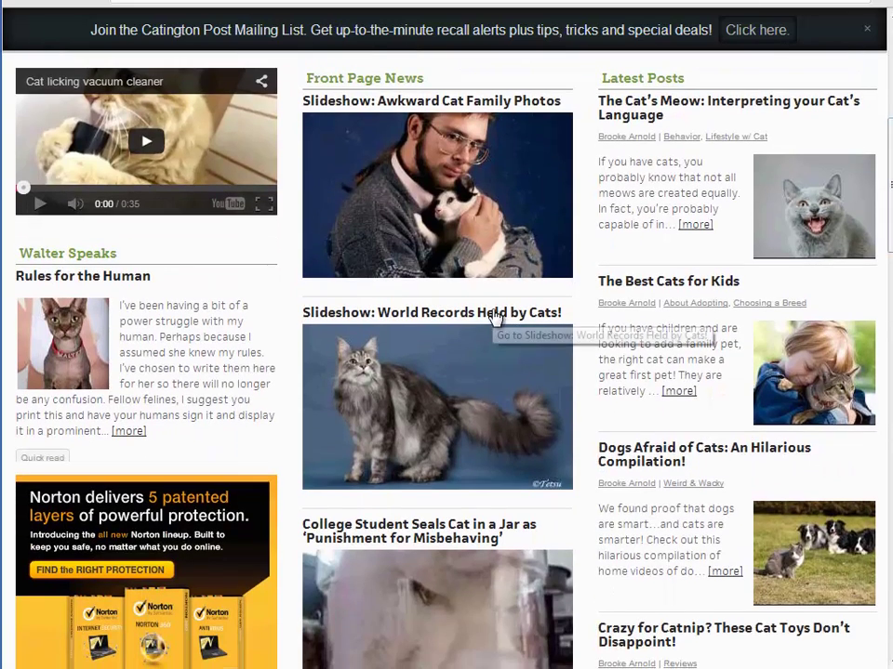
pyautogui.click(494, 318)
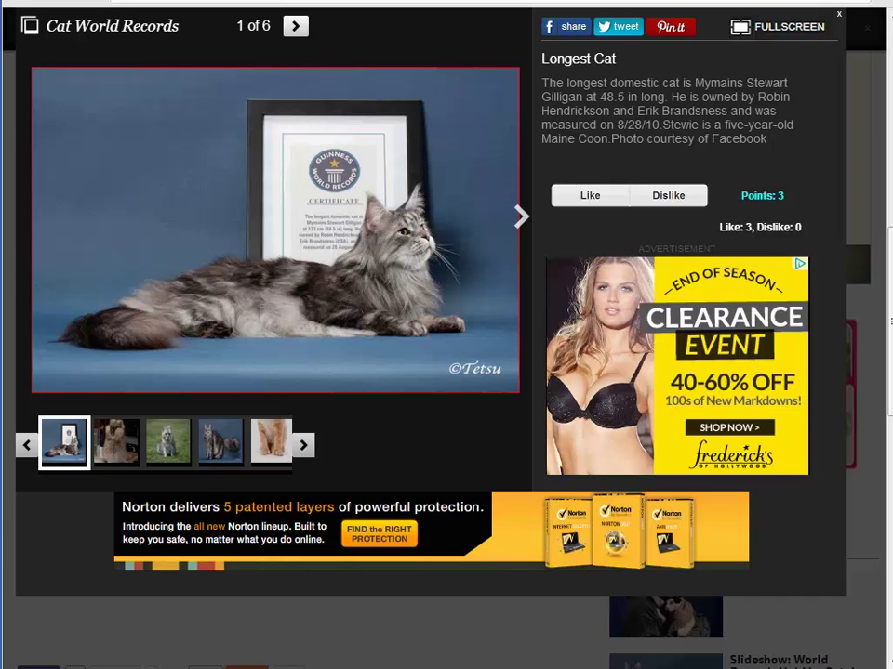
pyautogui.click(764, 27)
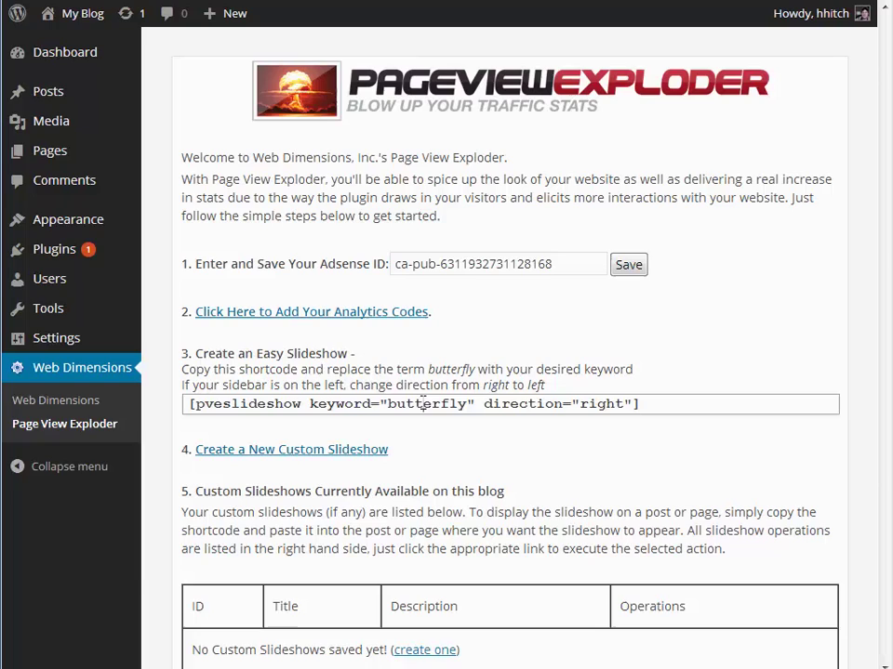
# Step: Change the easy slideshow shortcode's keyword to "ocean" and copy the whole shortcode
pyautogui.doubleClick(426, 404)
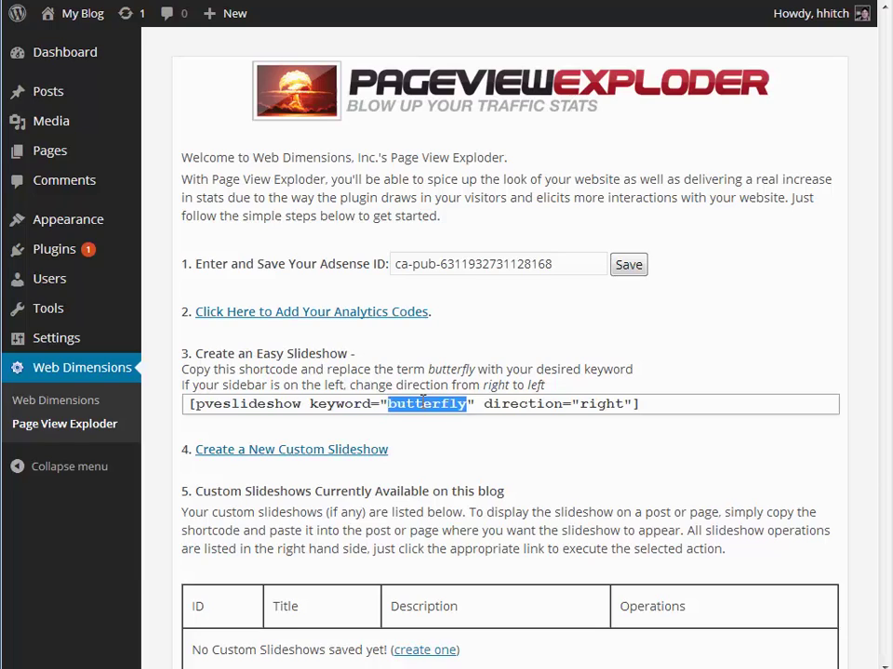
pyautogui.write('ocean')
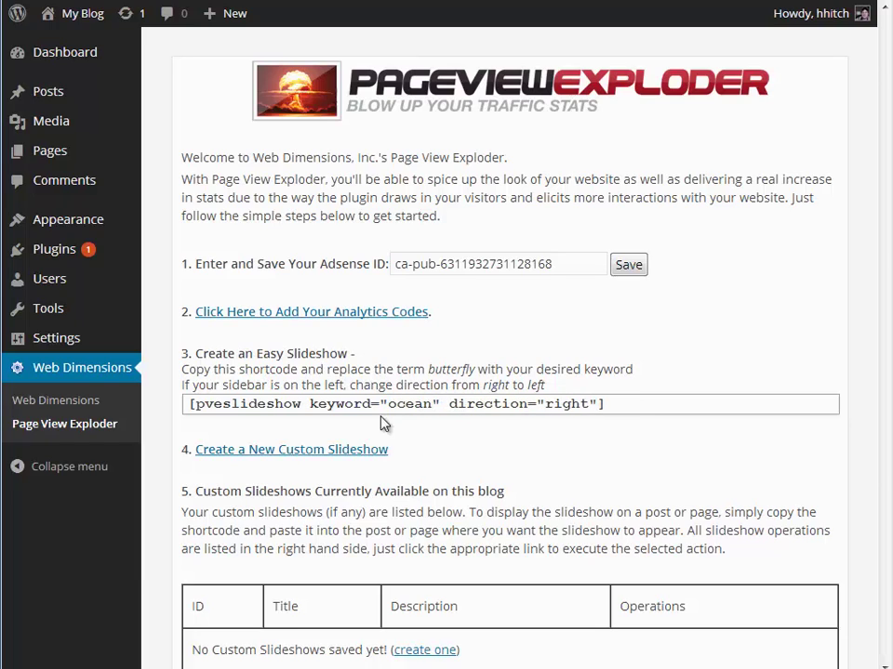
pyautogui.moveTo(625, 404); pyautogui.dragTo(168, 400)
pyautogui.hotkey('ctrl', 'c')
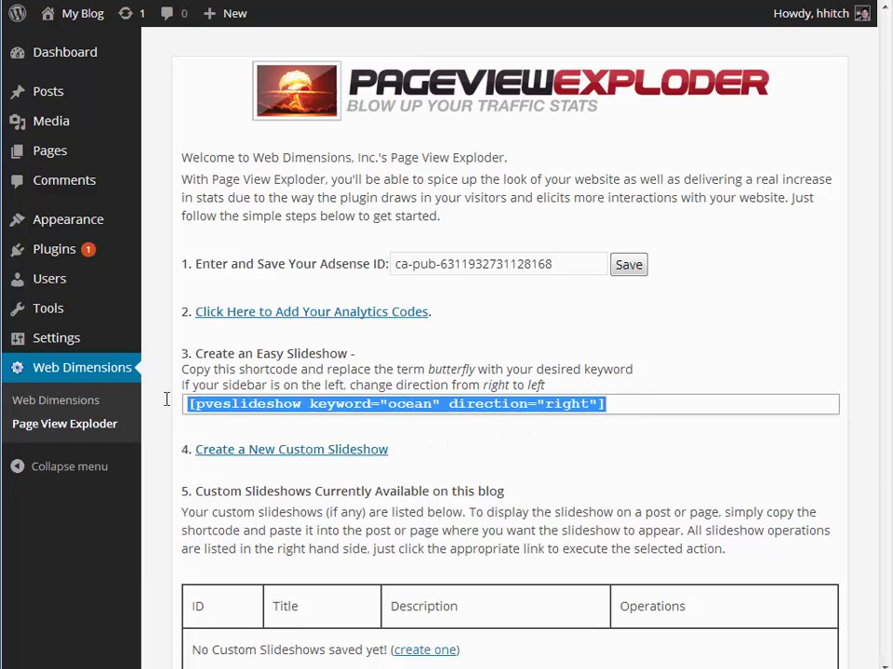
# Step: Create a new post titled "Awesome Ocean Slideshow" with a short intro, the copied ocean shortcode and the line "Share this!"
pyautogui.moveTo(74, 95)
pyautogui.click(164, 117)
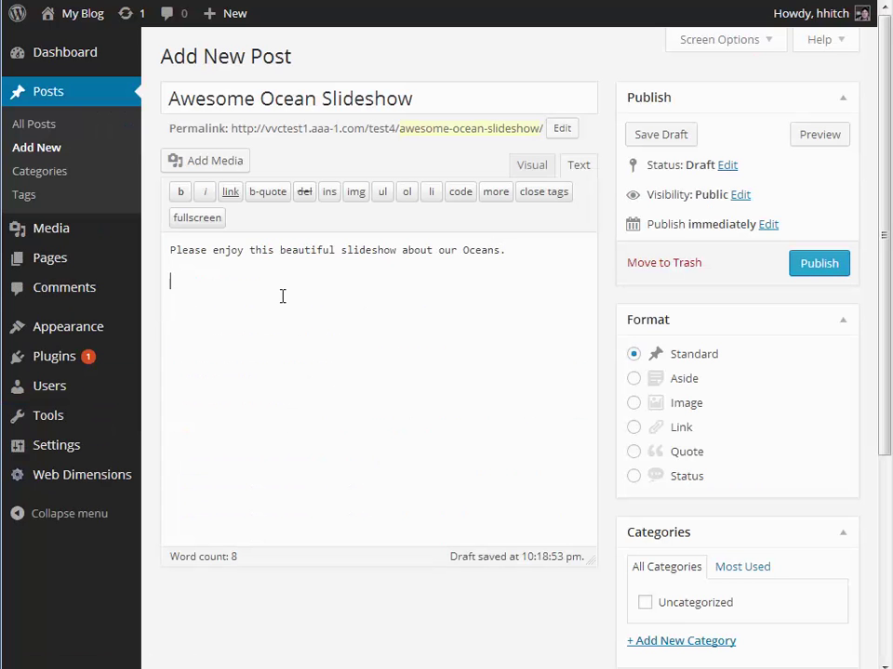
pyautogui.hotkey('ctrl', 'v')
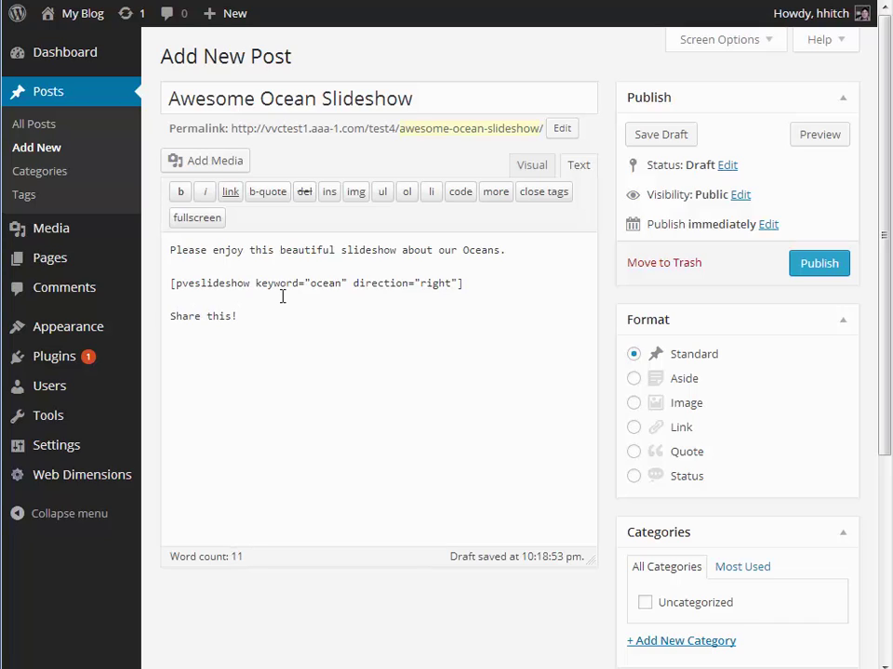
# Step: Publish the ocean post and view it, paging through the first photos of its slideshow
pyautogui.click(814, 270)
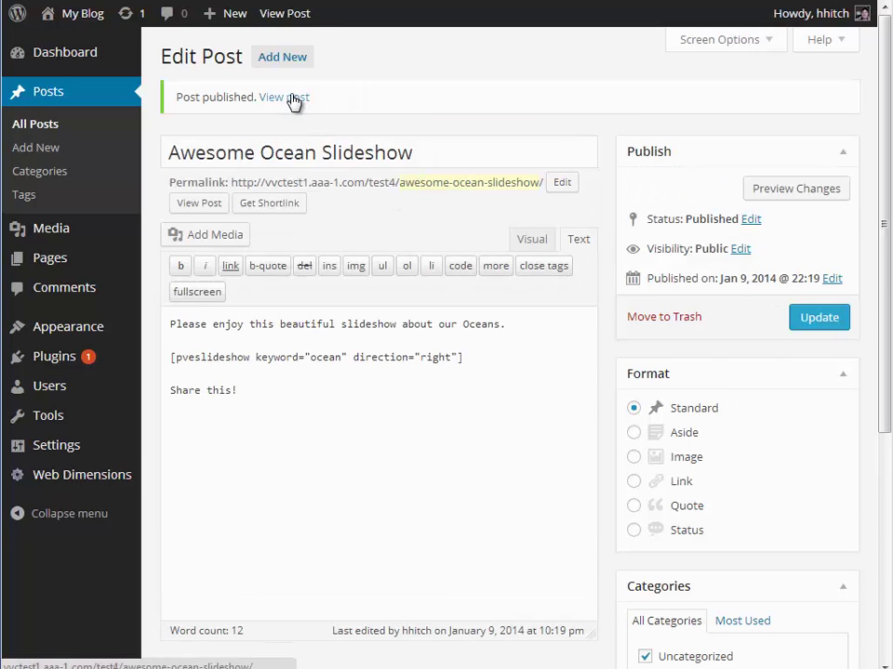
pyautogui.click(293, 100)
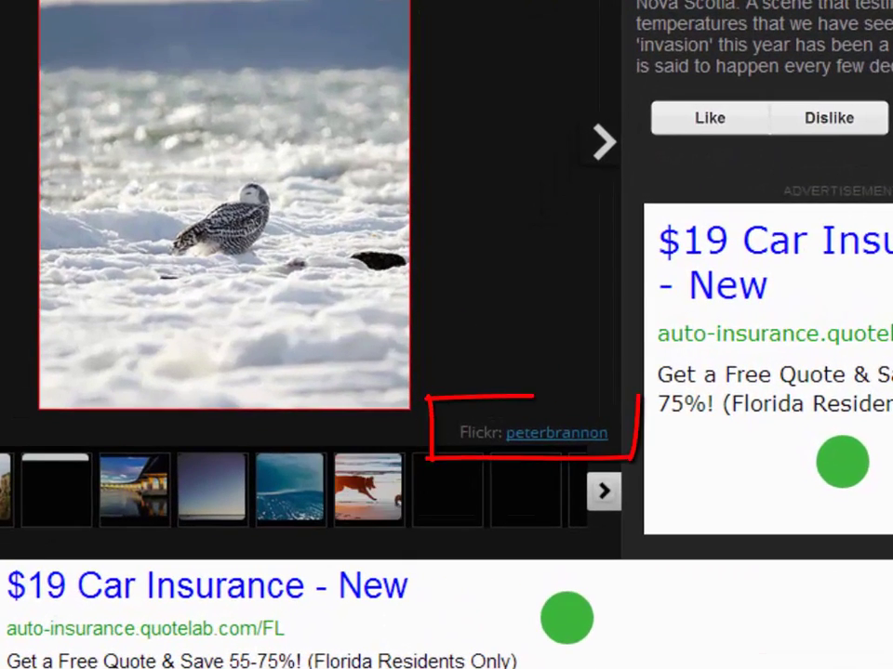
pyautogui.click(602, 144)
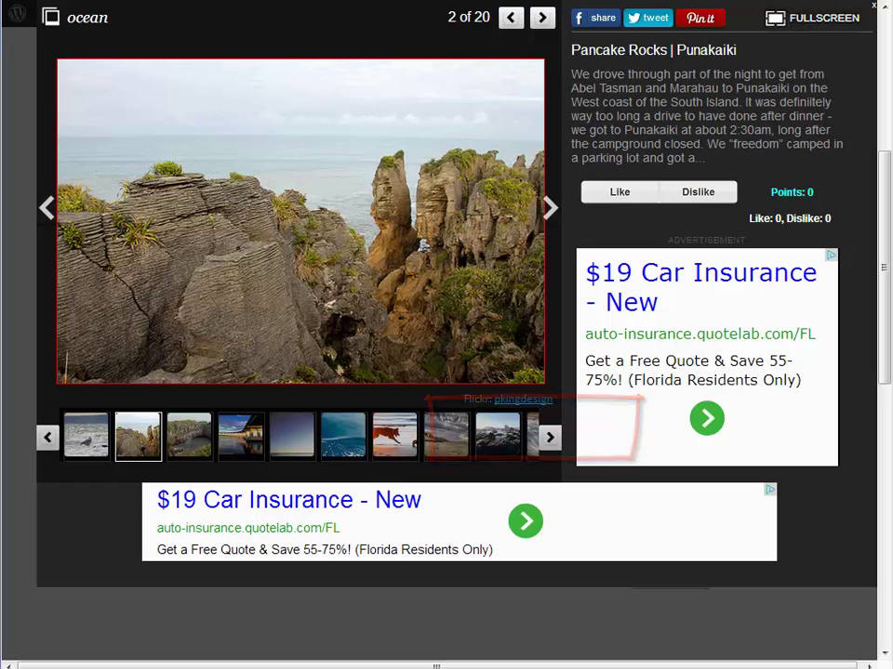
pyautogui.click(552, 210)
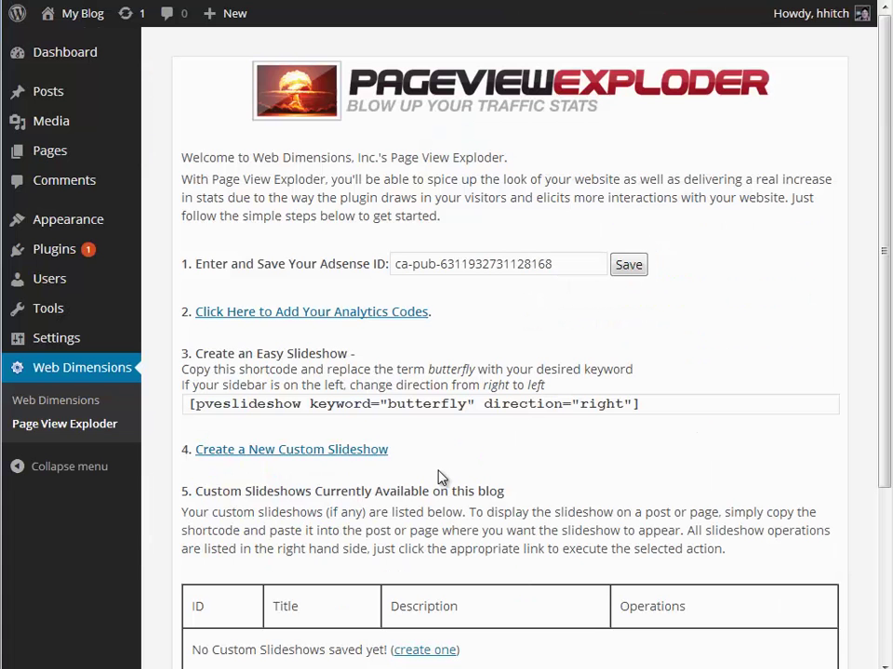
# Step: Change the easy slideshow shortcode's keyword to "belly dancer" and copy the whole shortcode
pyautogui.doubleClick(398, 403)
pyautogui.write('belly dancwe')
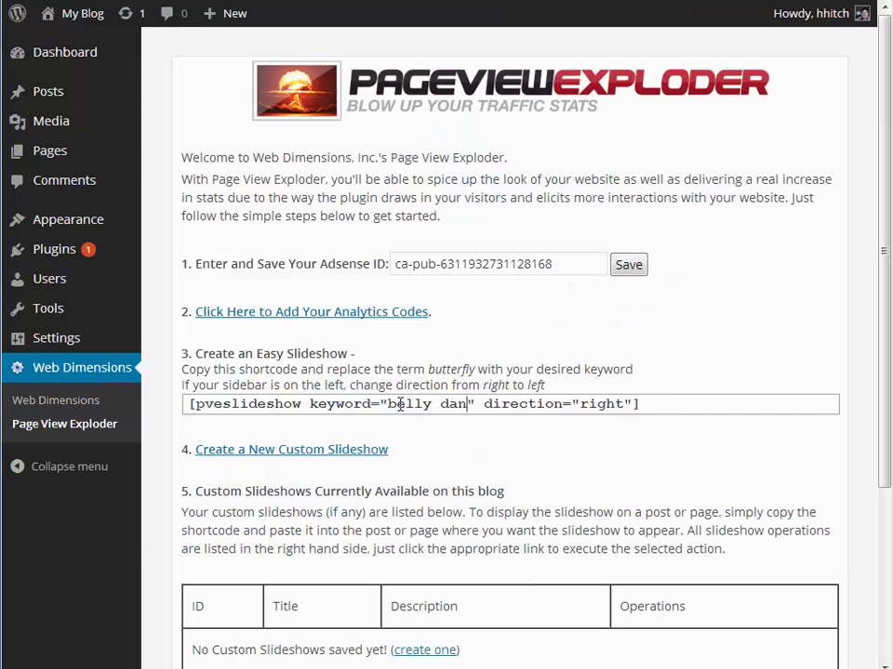
pyautogui.moveTo(669, 405); pyautogui.dragTo(139, 209)
pyautogui.hotkey('ctrl', 'c')
# Step: Create a post titled "Do You Like Belly Dancing?" with "If so, then you'll love these photos!", the copied shortcode and "Please share."
pyautogui.moveTo(156, 90)
pyautogui.click(163, 119)
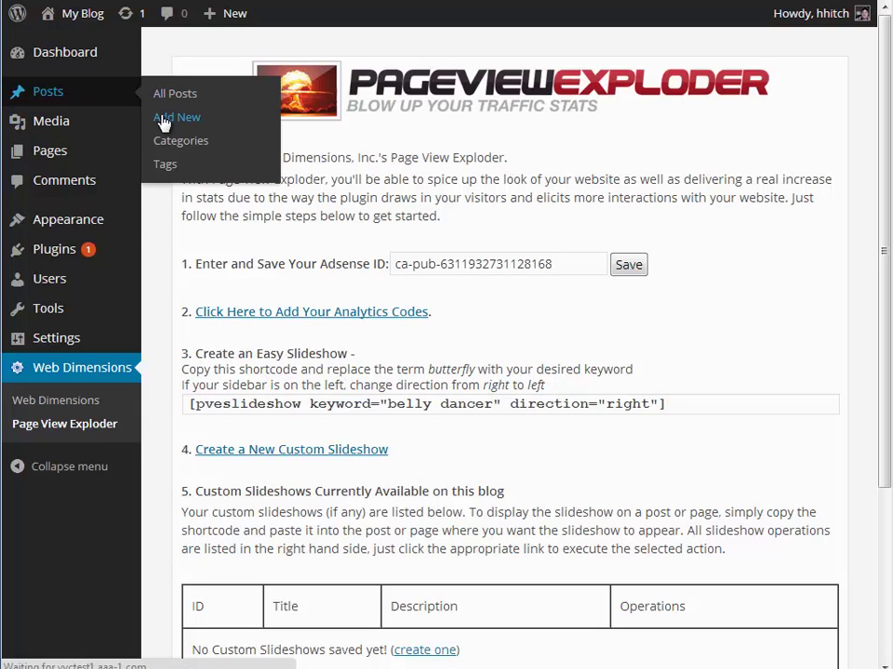
pyautogui.write('Do You Li')
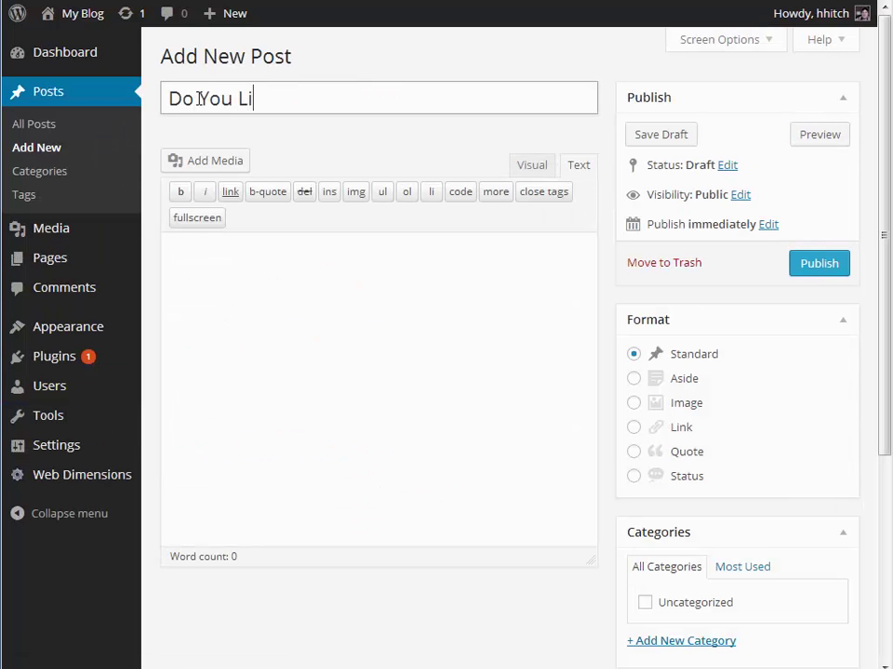
pyautogui.write('ke Belly Dancing?')
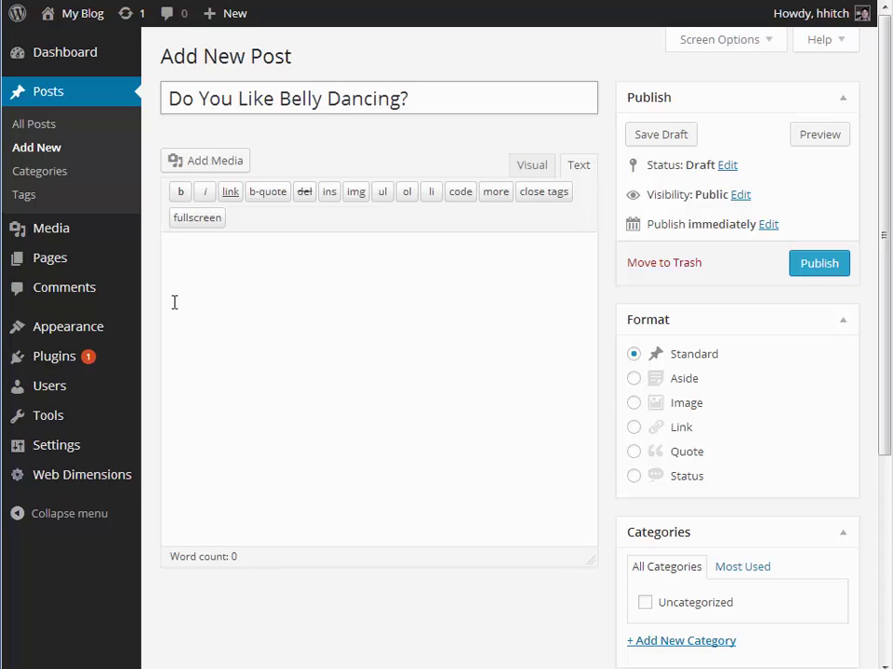
pyautogui.click(221, 282)
pyautogui.write("If so, then you'll love these photos!")
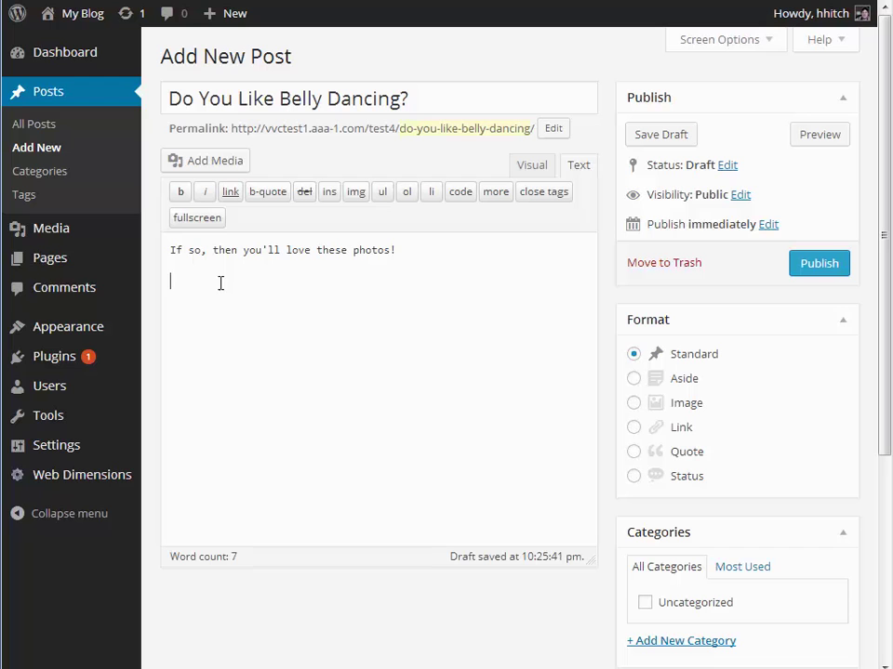
pyautogui.hotkey('ctrl', 'v')
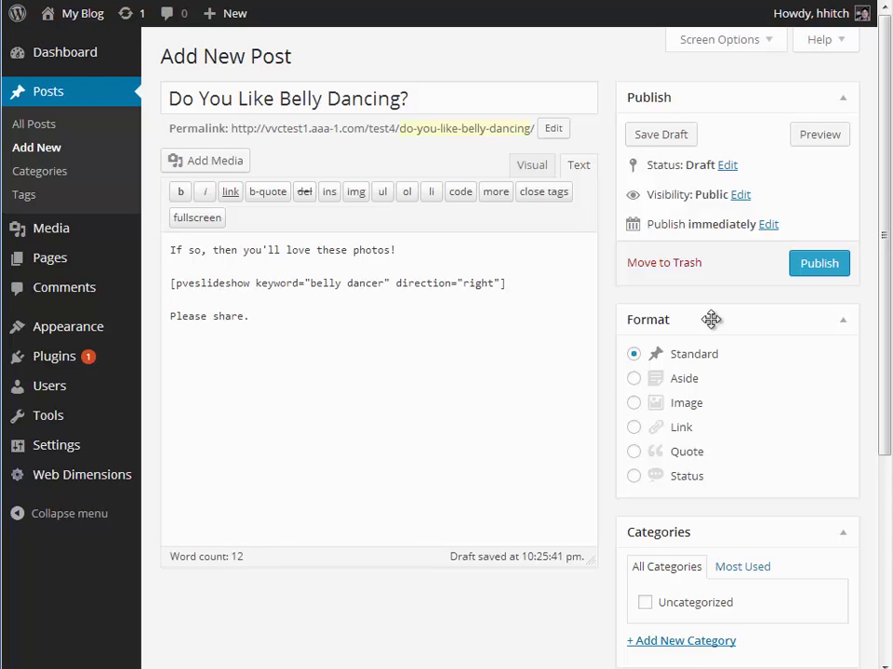
# Step: Publish the belly dancing post and page through its slideshow, switching to fullscreen at the fifth photo
pyautogui.click(821, 263)
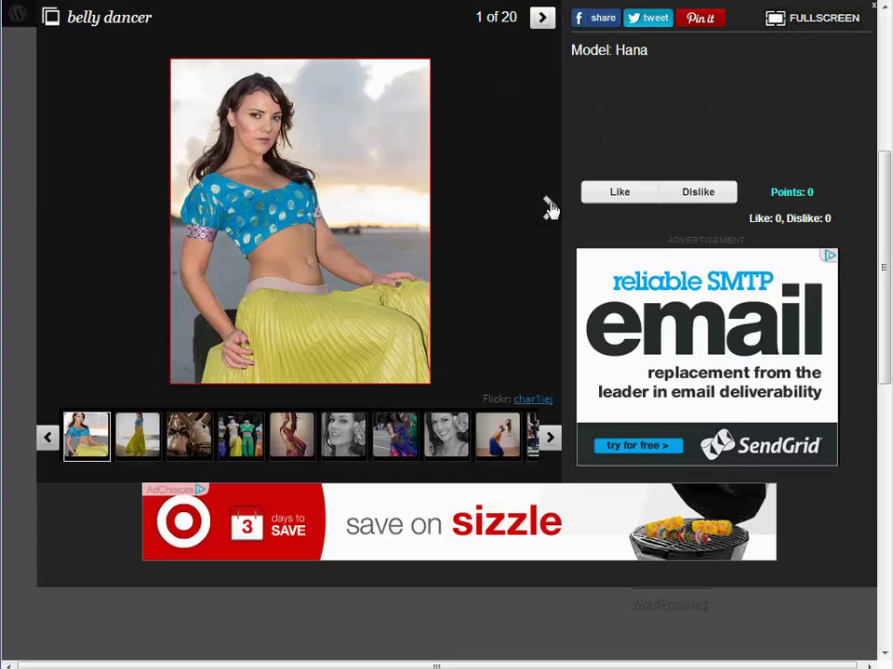
pyautogui.click(549, 209)
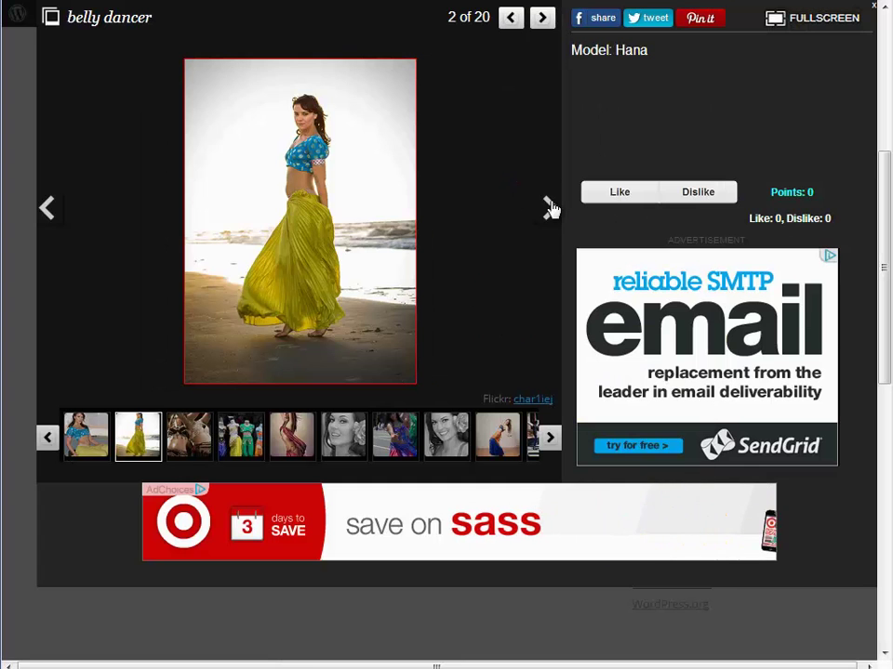
pyautogui.click(549, 209)
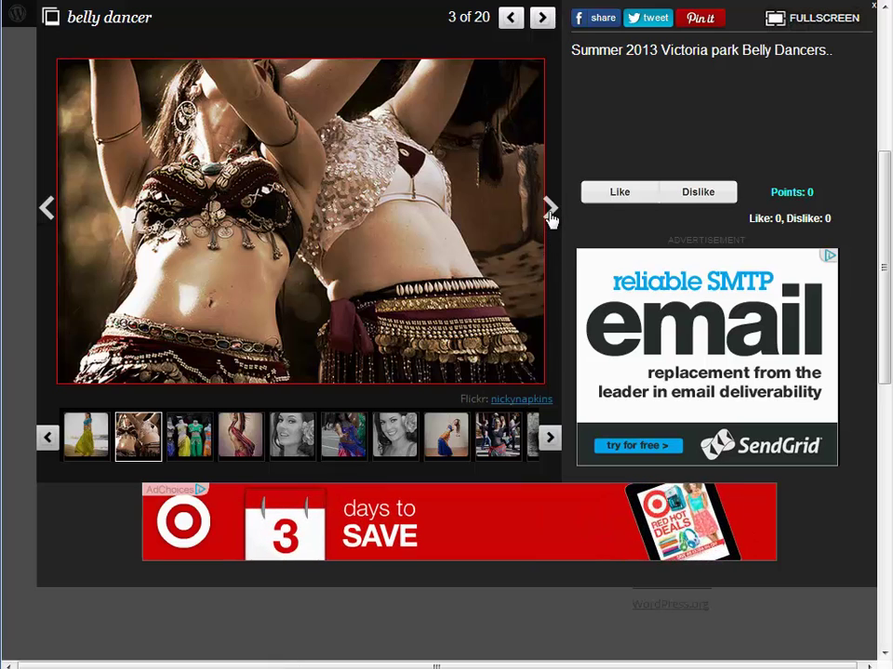
pyautogui.click(549, 212)
pyautogui.click(549, 232)
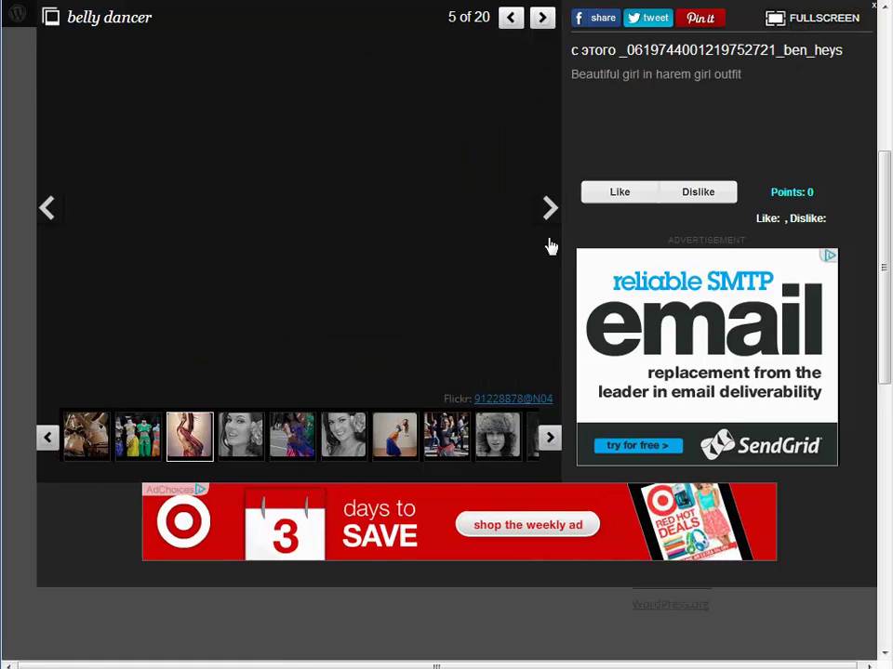
pyautogui.click(798, 20)
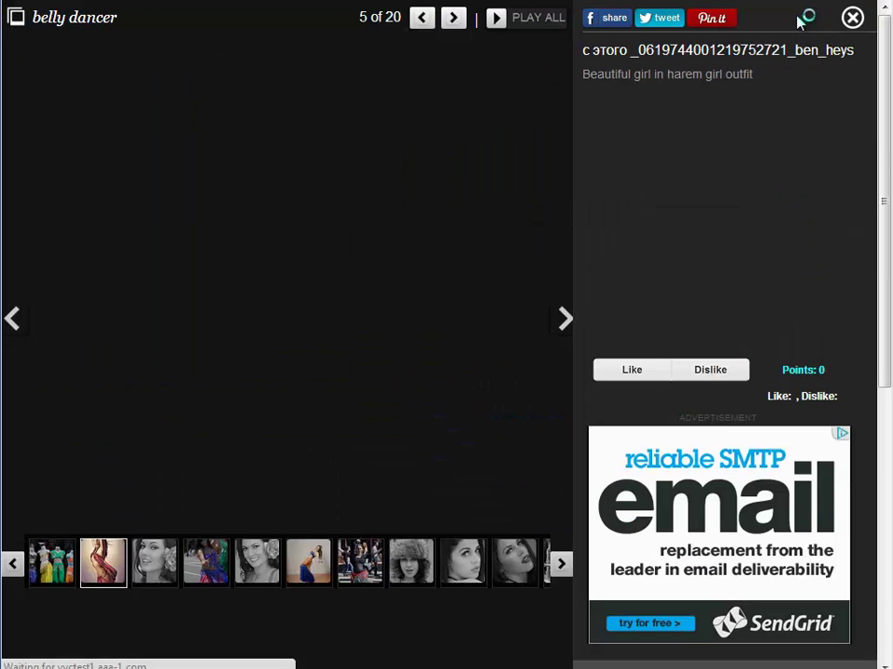
pyautogui.click(563, 321)
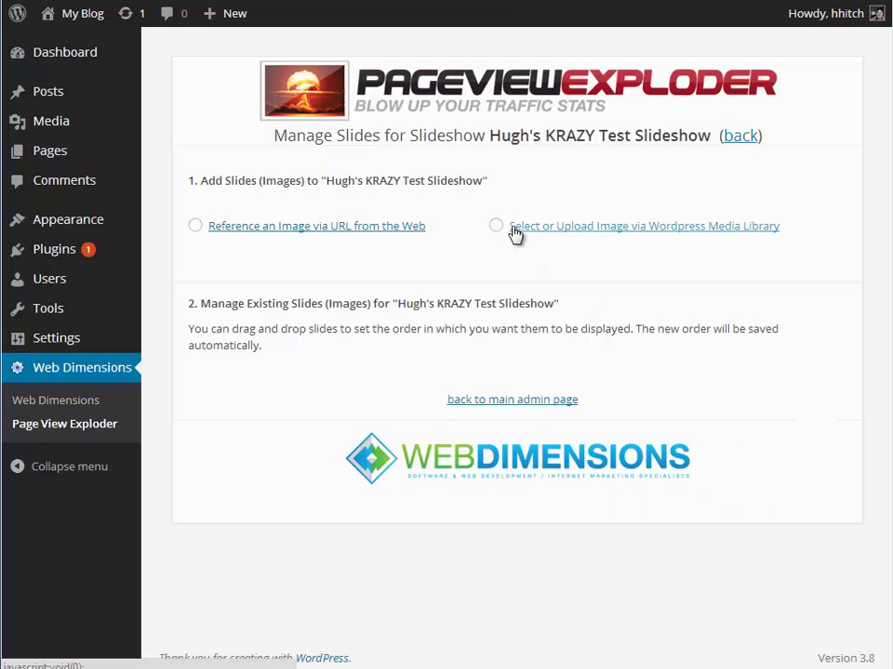
# Step: Add the black-and-white DJ image and the pink graffiti image from the media library to Hugh's KRAZY Test Slideshow
pyautogui.click(514, 231)
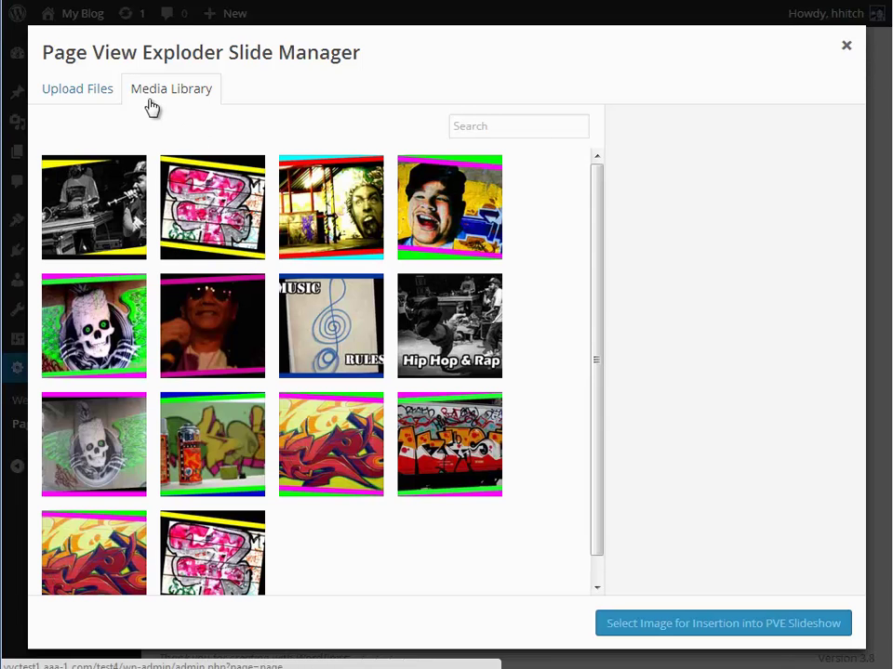
pyautogui.click(110, 194)
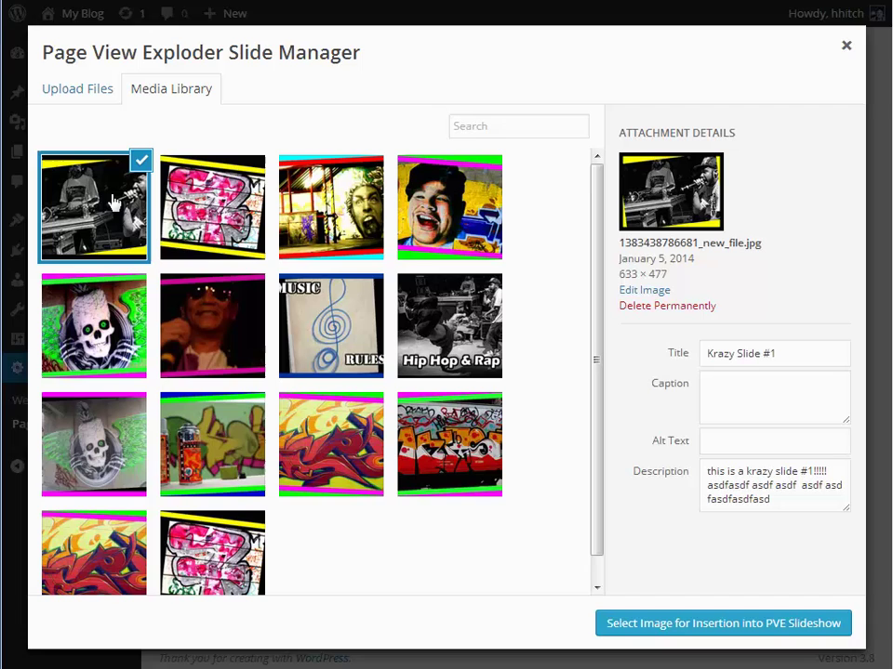
pyautogui.click(693, 631)
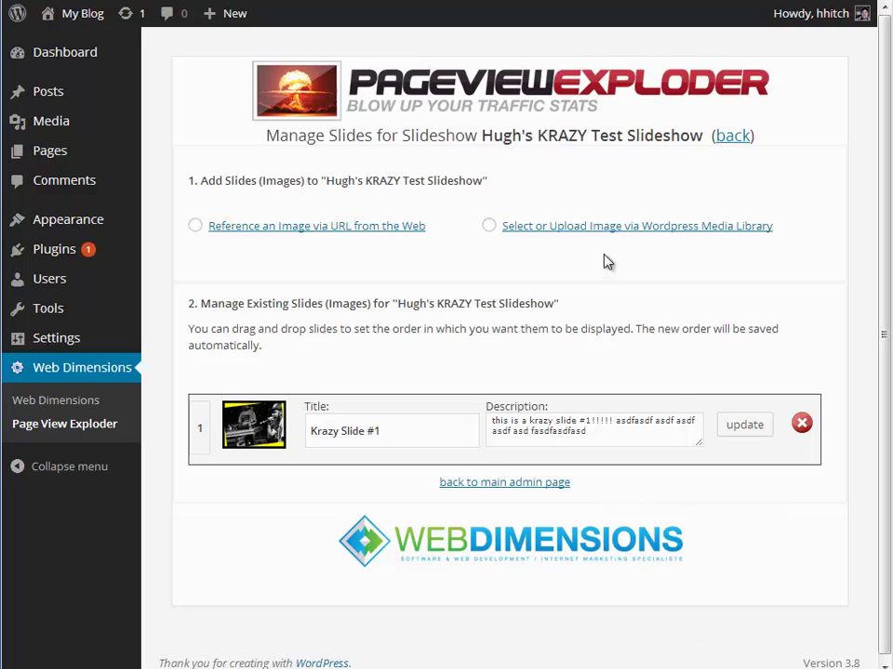
pyautogui.click(609, 230)
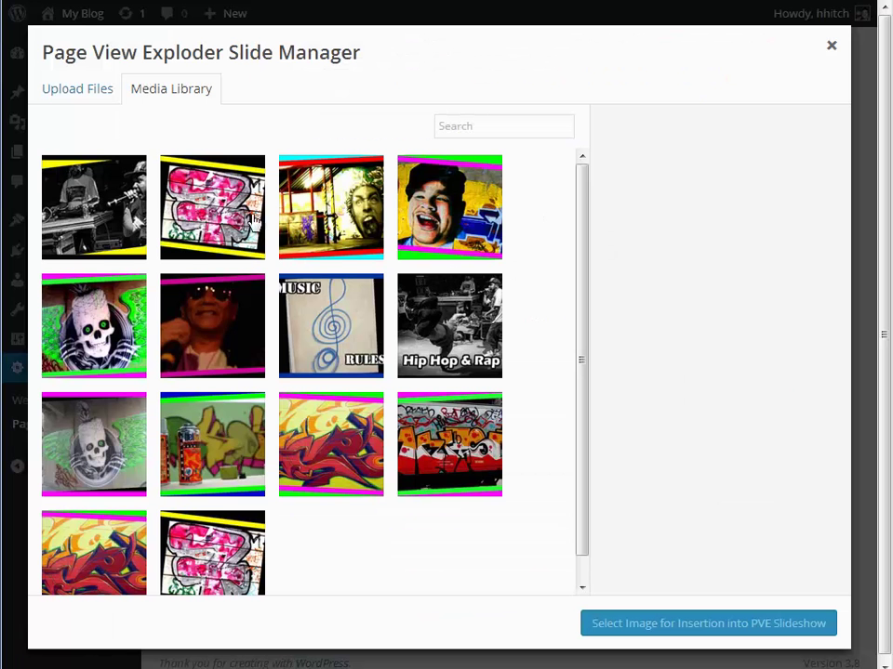
pyautogui.click(191, 203)
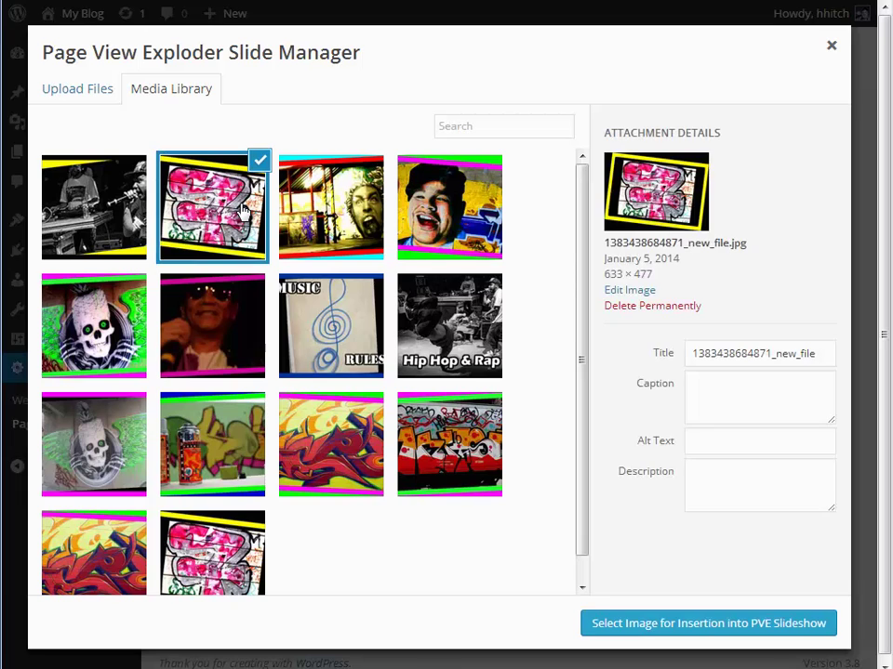
pyautogui.click(751, 626)
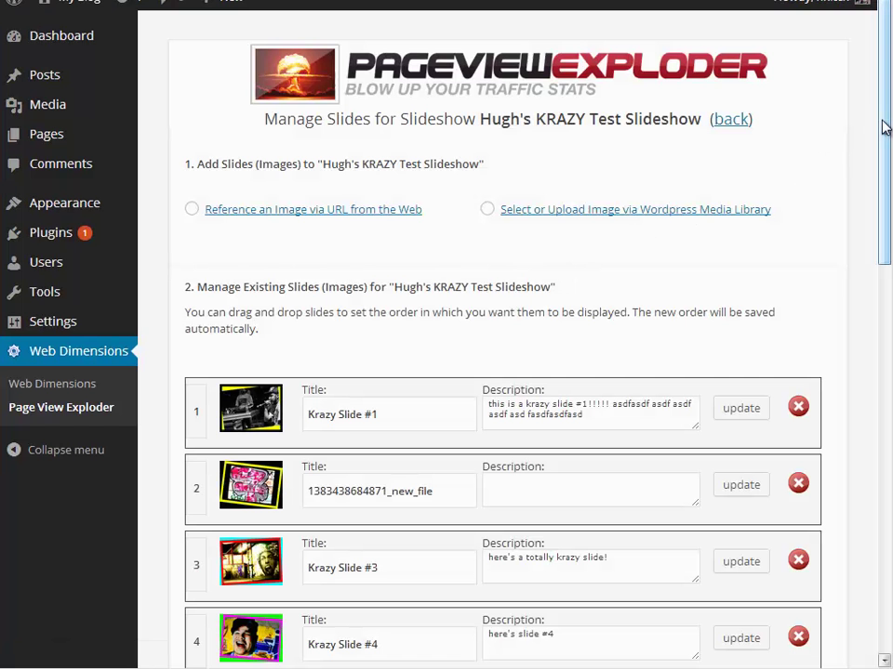
# Step: Reorder the slides so Krazy Slide #5 comes directly before Krazy Slide #3 and the pink graffiti slide directly after it
pyautogui.moveTo(885, 149); pyautogui.dragTo(886, 266)
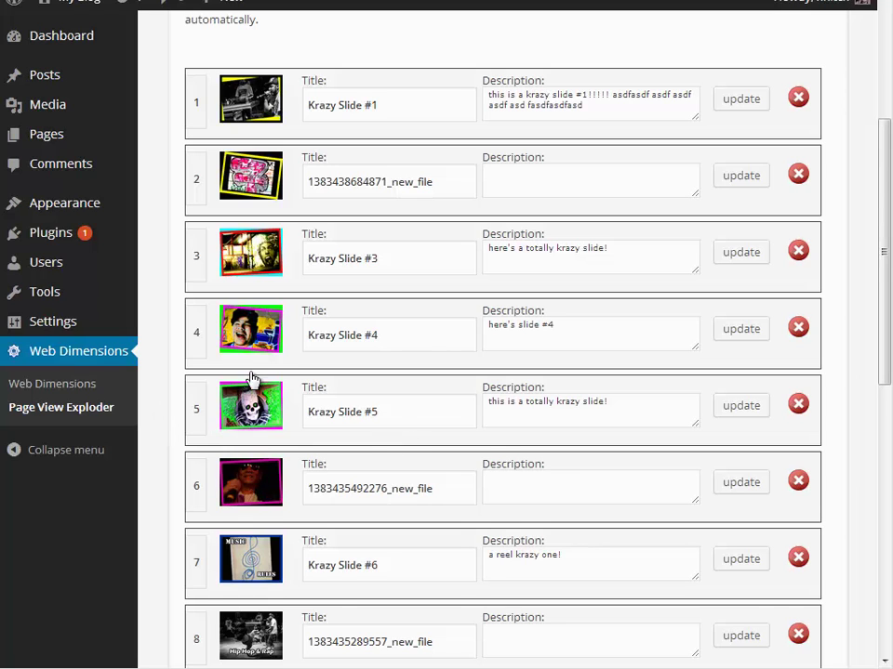
pyautogui.moveTo(249, 382); pyautogui.dragTo(253, 246)
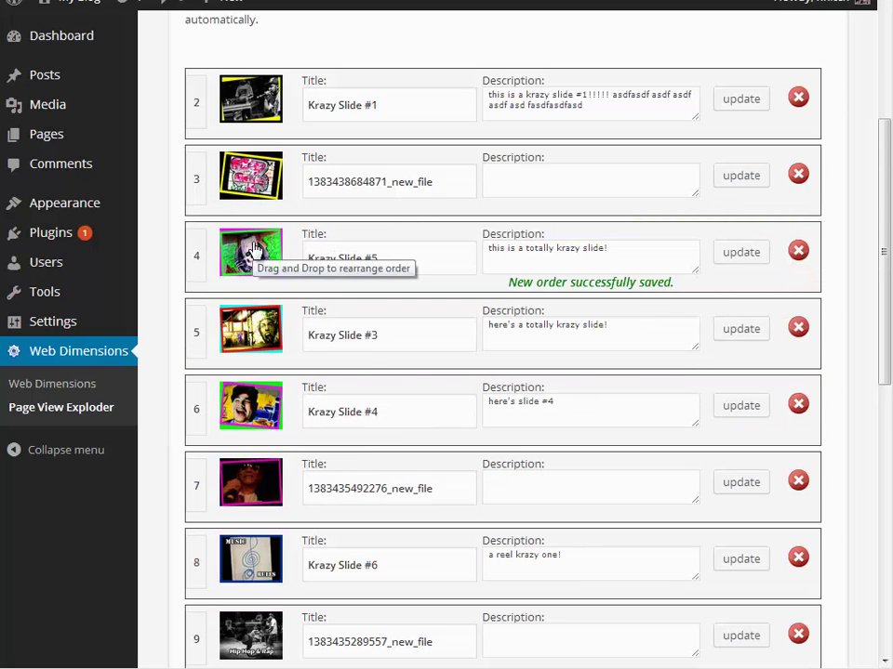
pyautogui.moveTo(253, 186); pyautogui.dragTo(251, 337)
# Step: Enter "This is the description for this slide." as the pink graffiti slide's description and save the slide
pyautogui.click(547, 321)
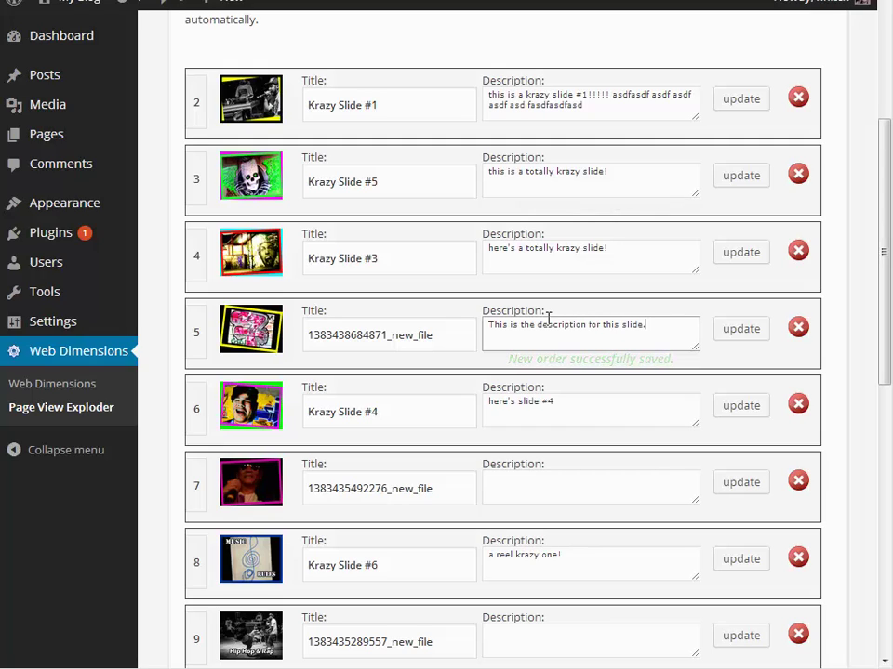
pyautogui.click(736, 337)
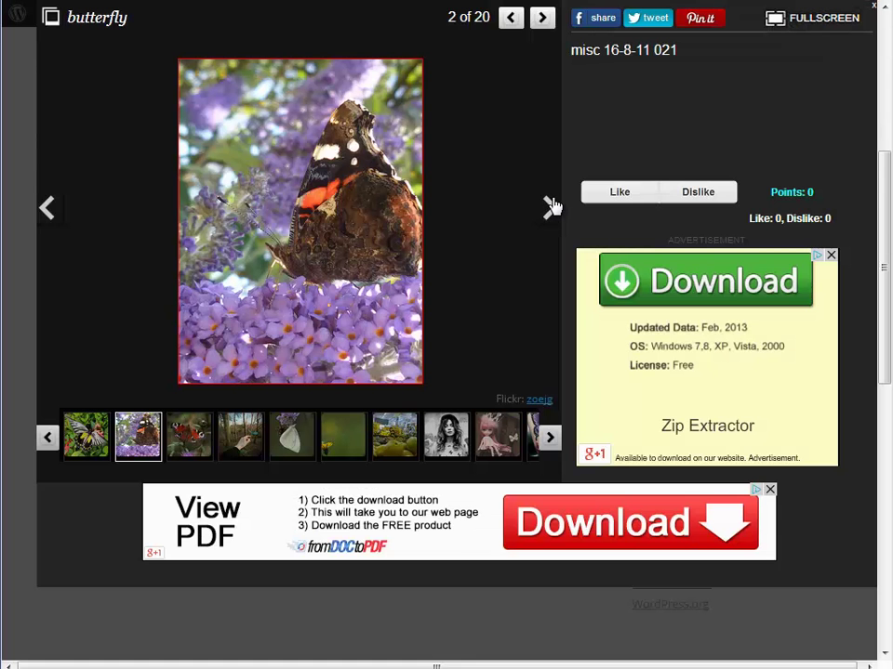
# Step: Page through the butterfly slideshow from the second photo past the fifth, switching to fullscreen at the fourth
pyautogui.click(553, 207)
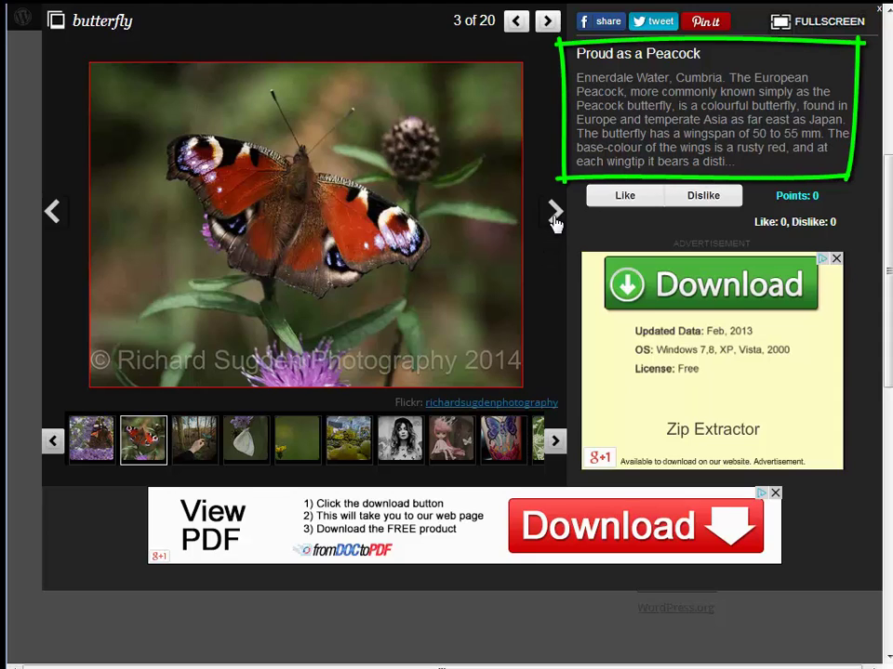
pyautogui.click(554, 216)
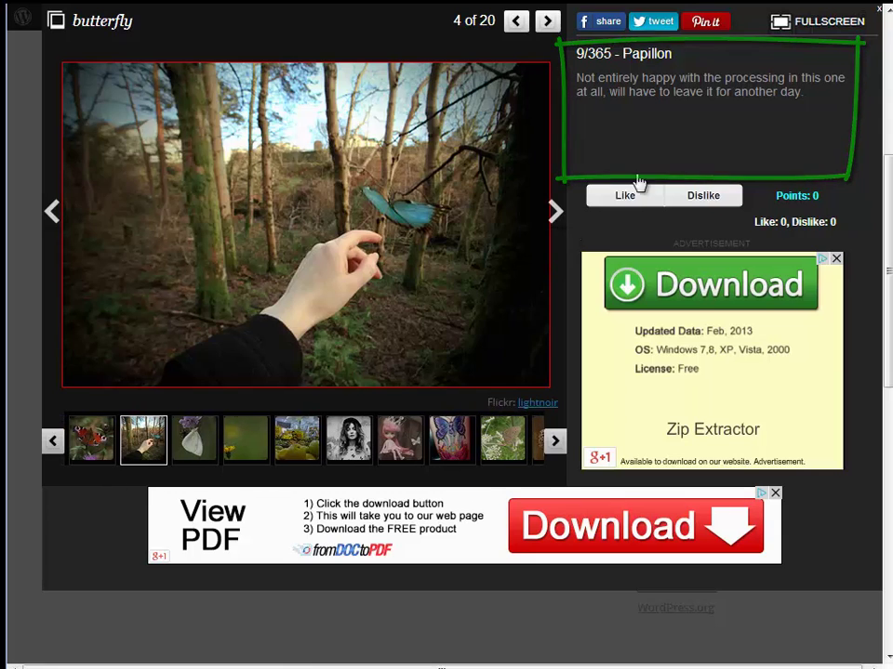
pyautogui.click(807, 28)
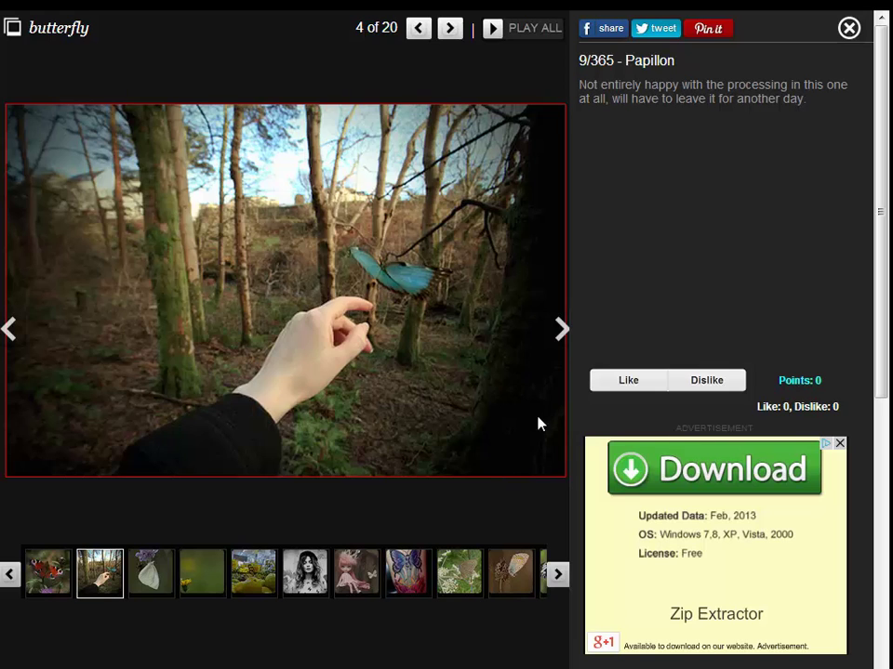
pyautogui.click(562, 330)
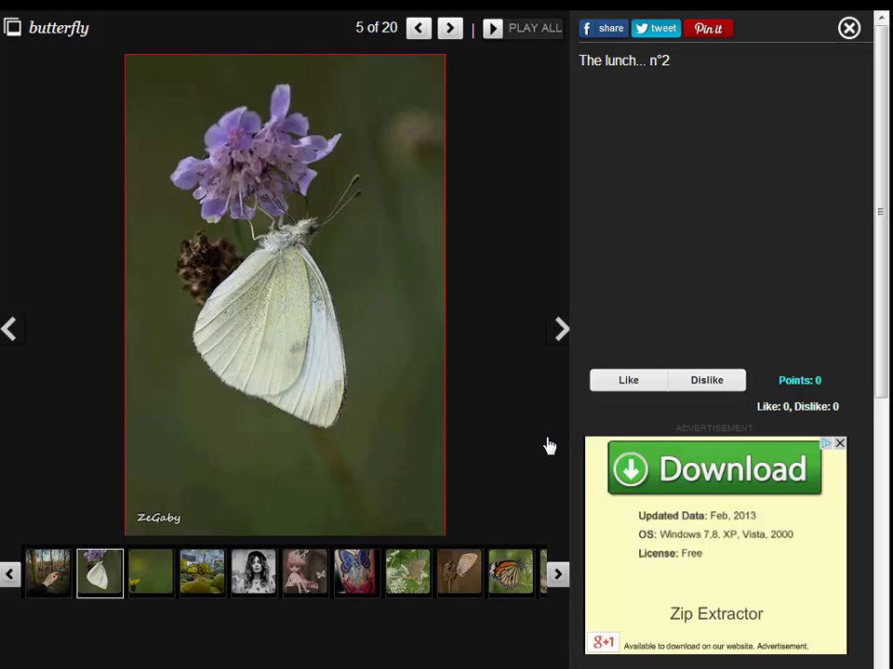
pyautogui.click(562, 333)
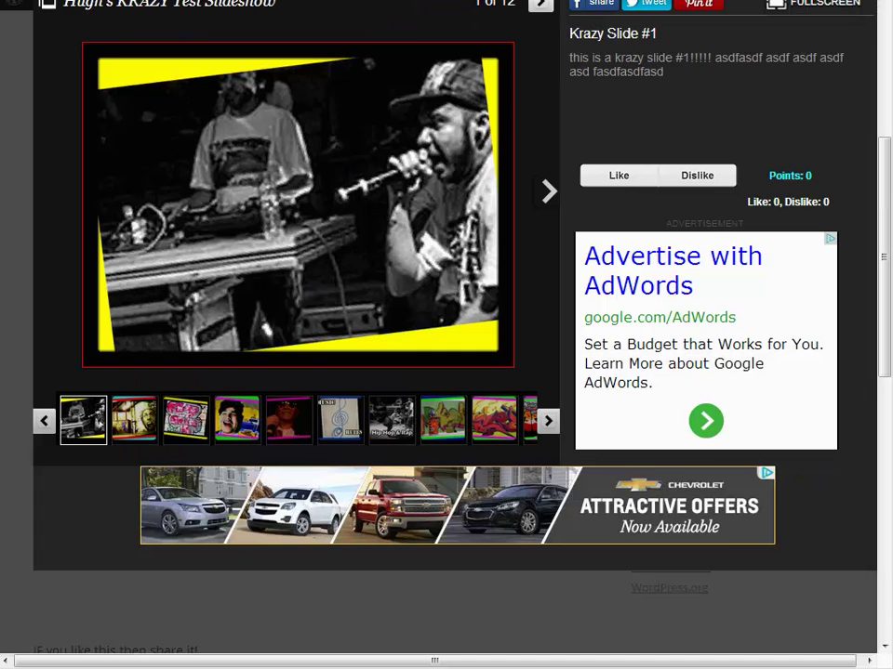
# Step: Page through the first slides of Hugh's KRAZY Test Slideshow and start autoplay of the fullscreen Cat World Records slideshow
pyautogui.click(548, 194)
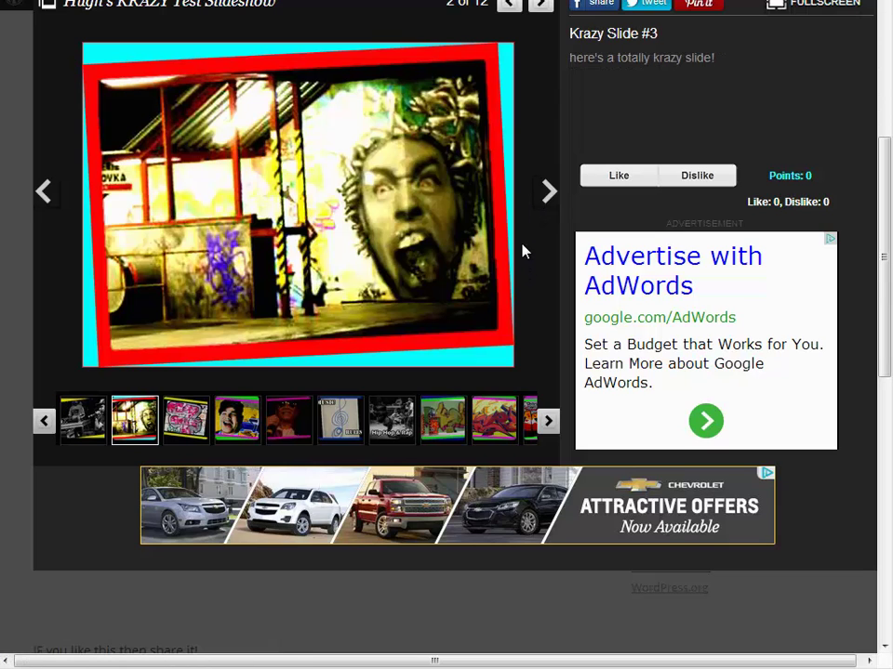
pyautogui.click(548, 200)
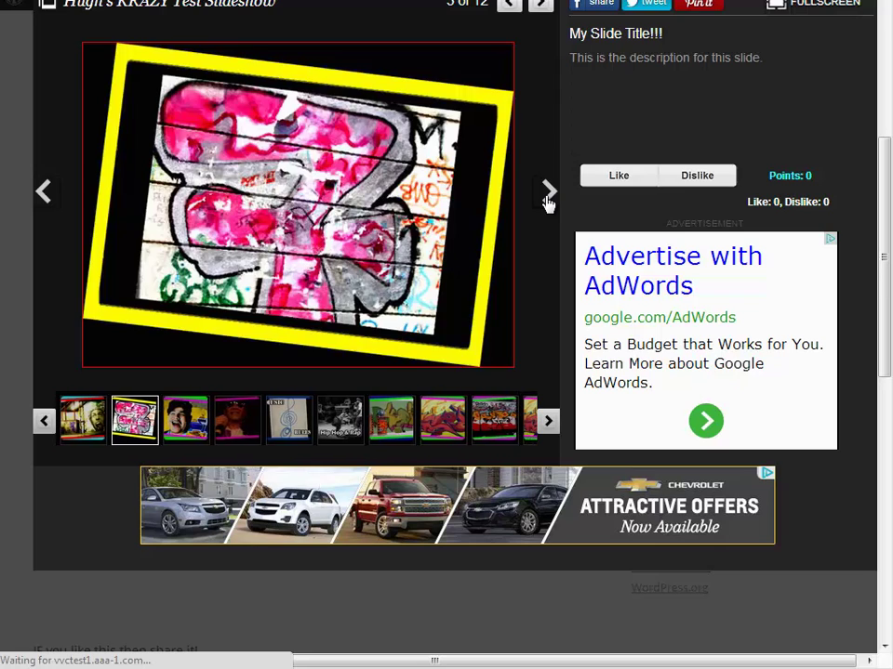
pyautogui.click(548, 198)
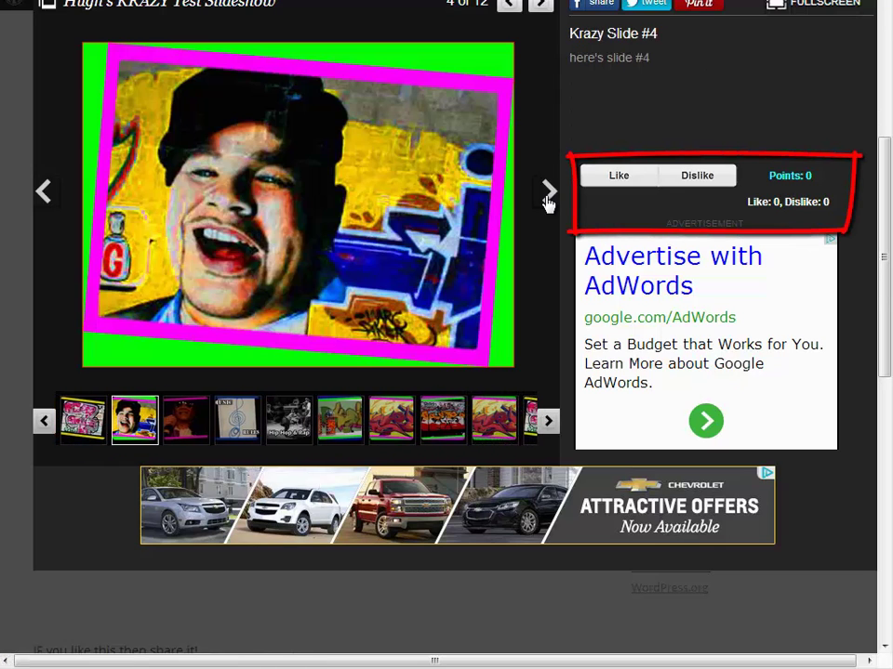
pyautogui.click(548, 199)
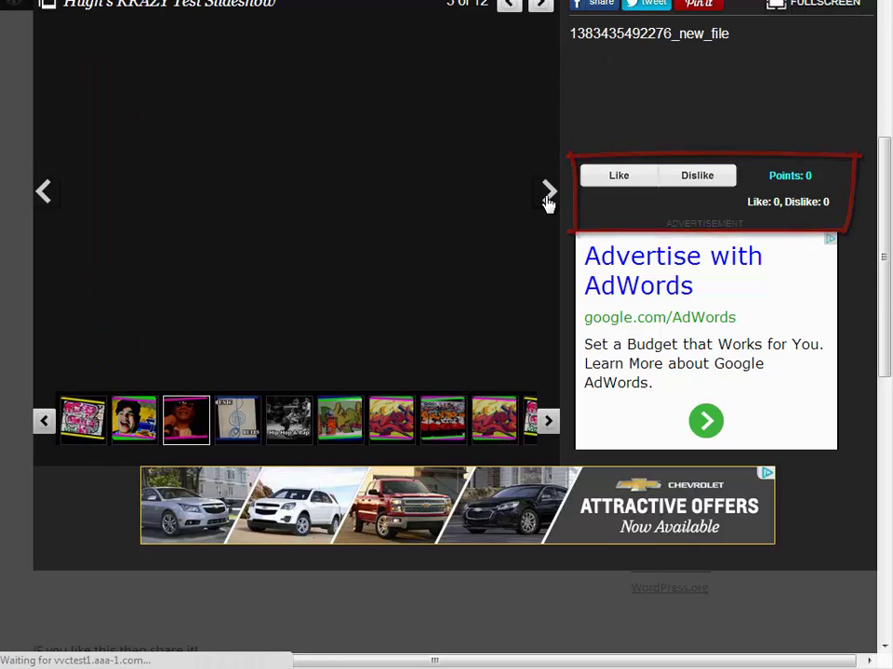
pyautogui.click(547, 199)
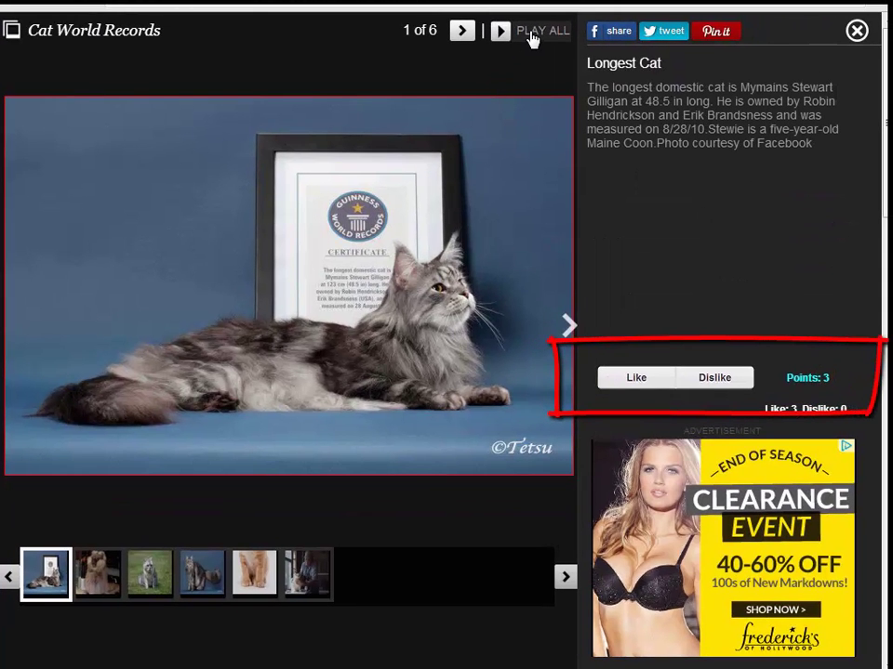
pyautogui.click(532, 33)
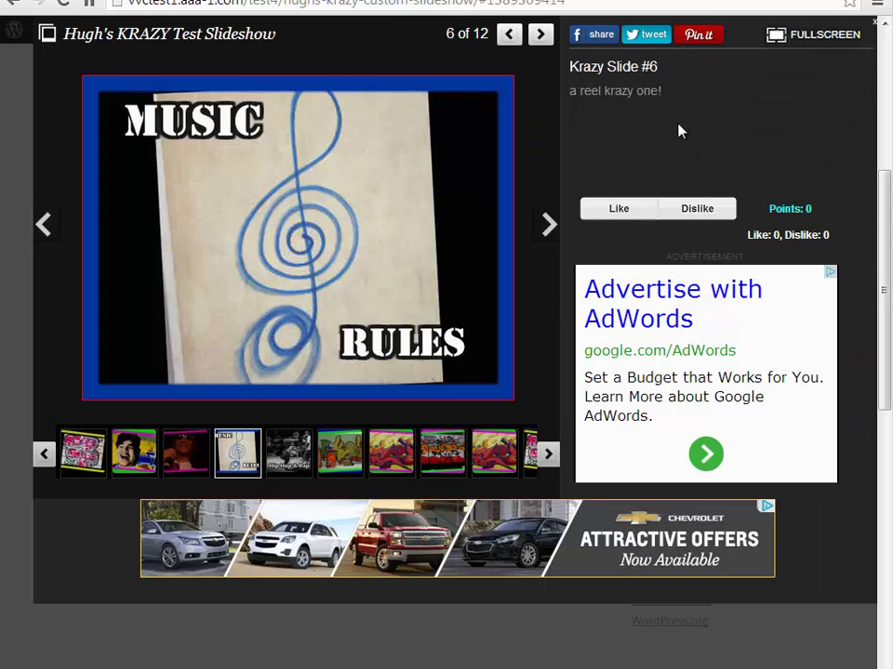
# Step: Preview the Pinterest and Facebook sharing windows for Krazy Slide #6, close both without posting, and open the tweet option
pyautogui.click(698, 36)
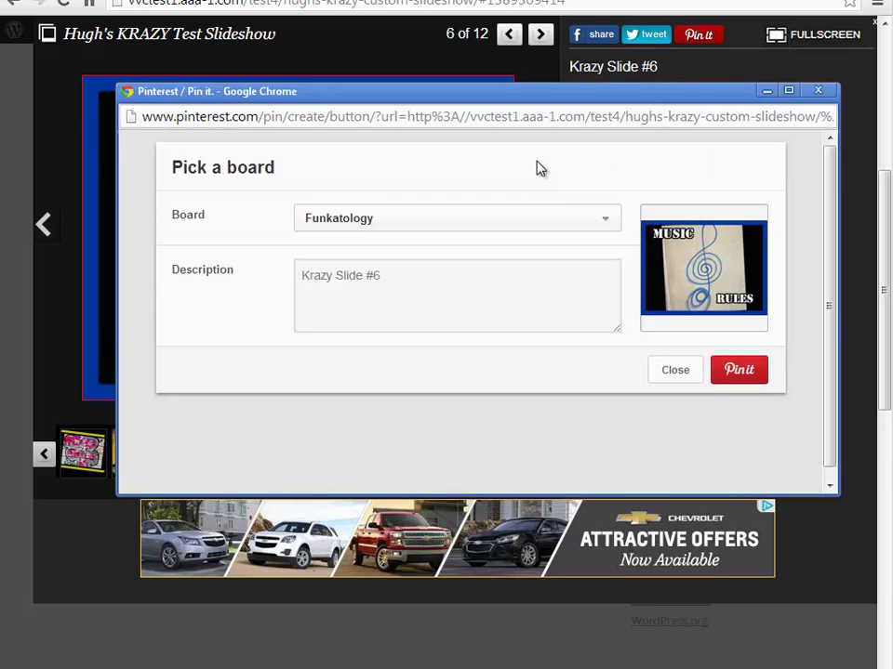
pyautogui.click(817, 91)
pyautogui.click(588, 37)
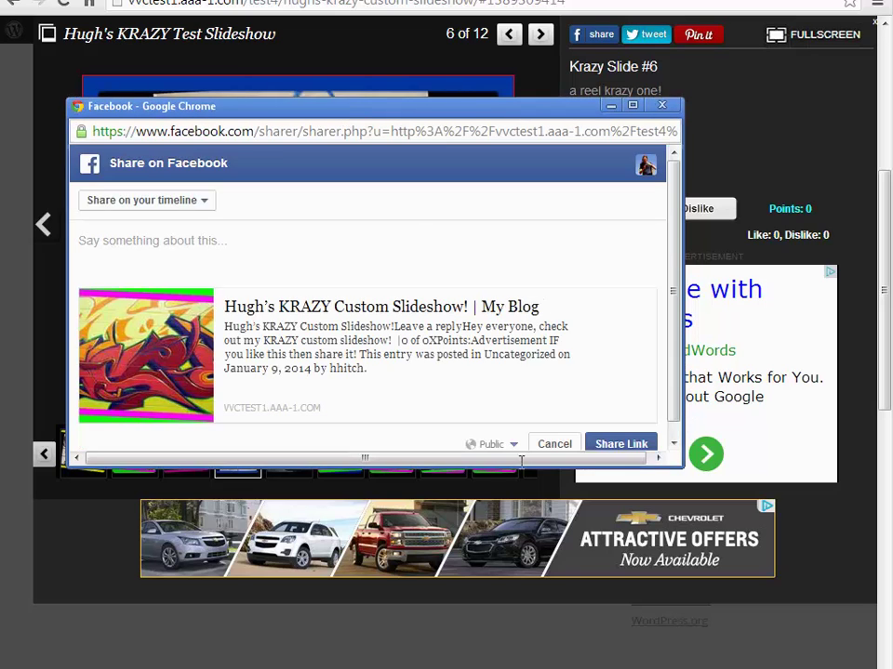
pyautogui.scroll(-1, 677, 423)
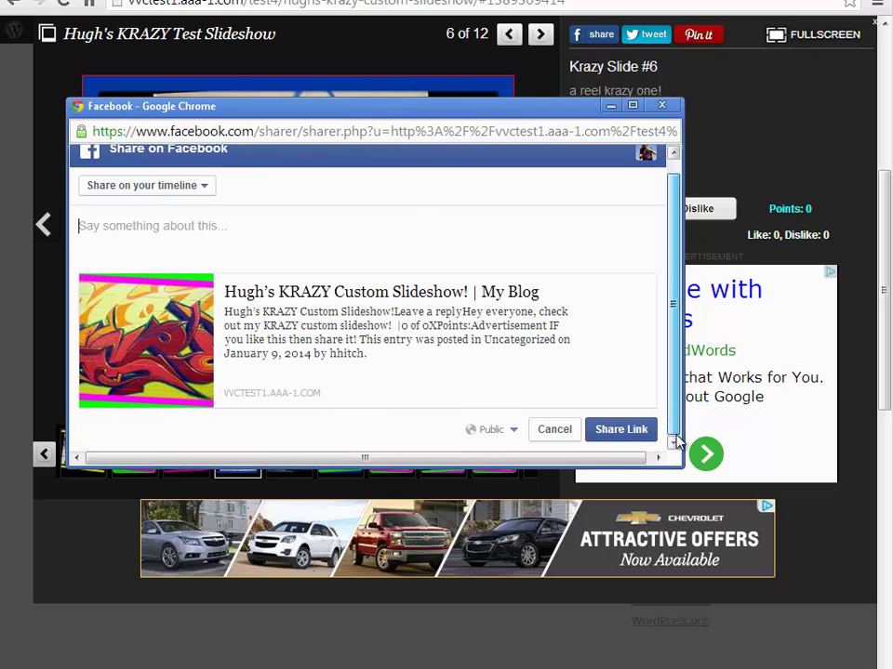
pyautogui.click(661, 105)
pyautogui.click(650, 38)
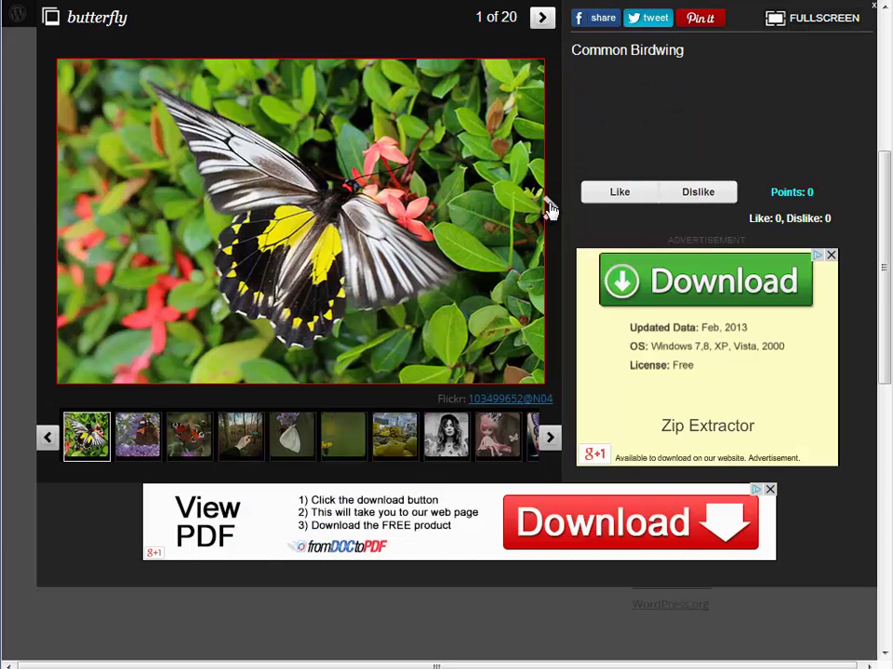
# Step: Page through the butterfly slideshow from the first photo past the seventh, switching to fullscreen at the fourth
pyautogui.click(549, 208)
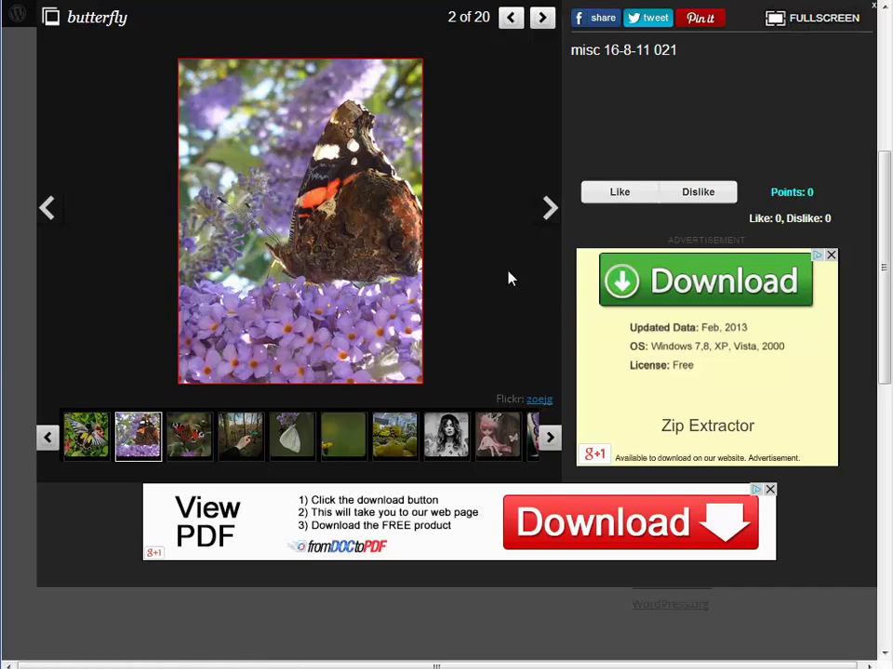
pyautogui.click(550, 207)
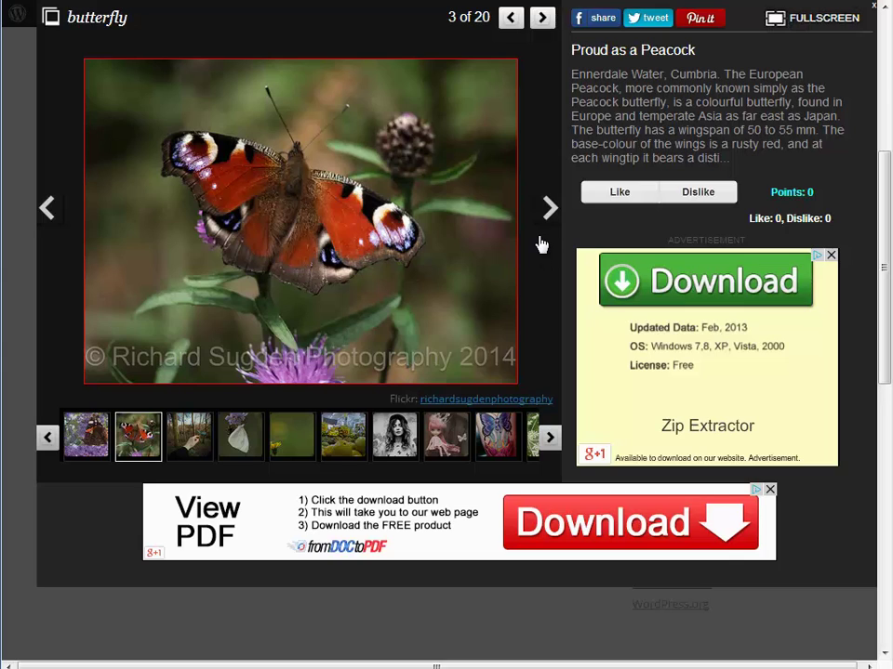
pyautogui.click(551, 209)
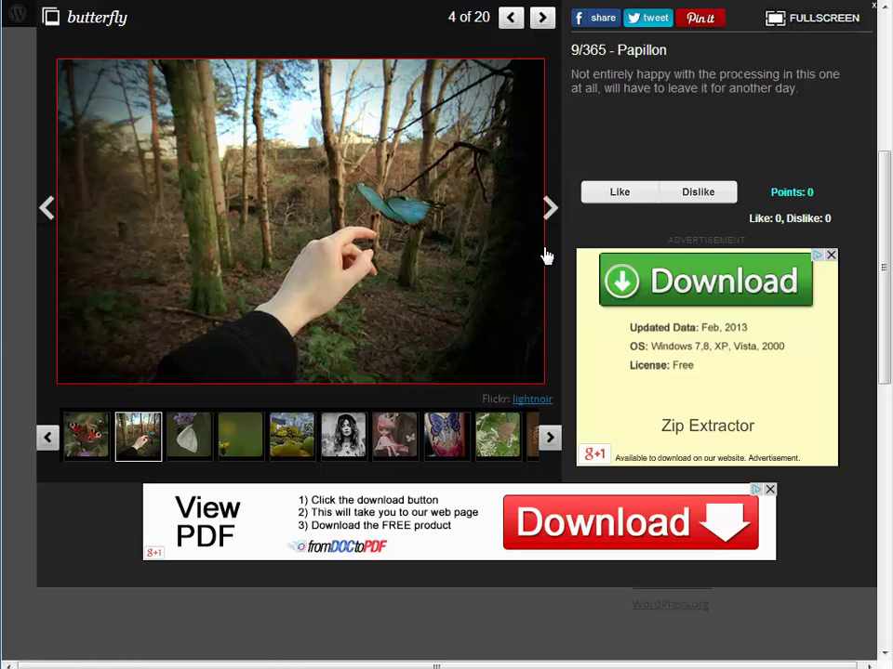
pyautogui.click(777, 17)
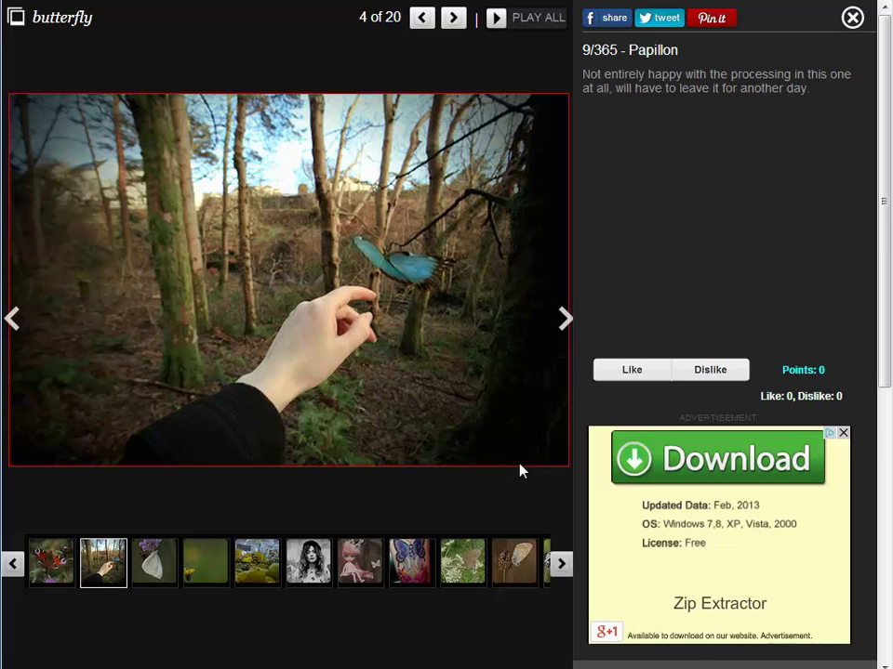
pyautogui.click(565, 319)
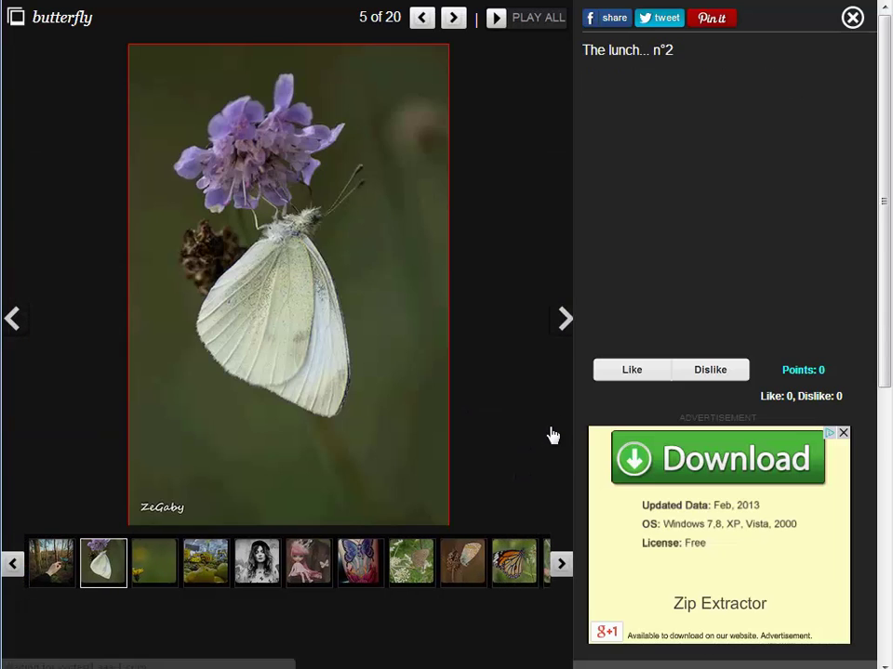
pyautogui.click(565, 319)
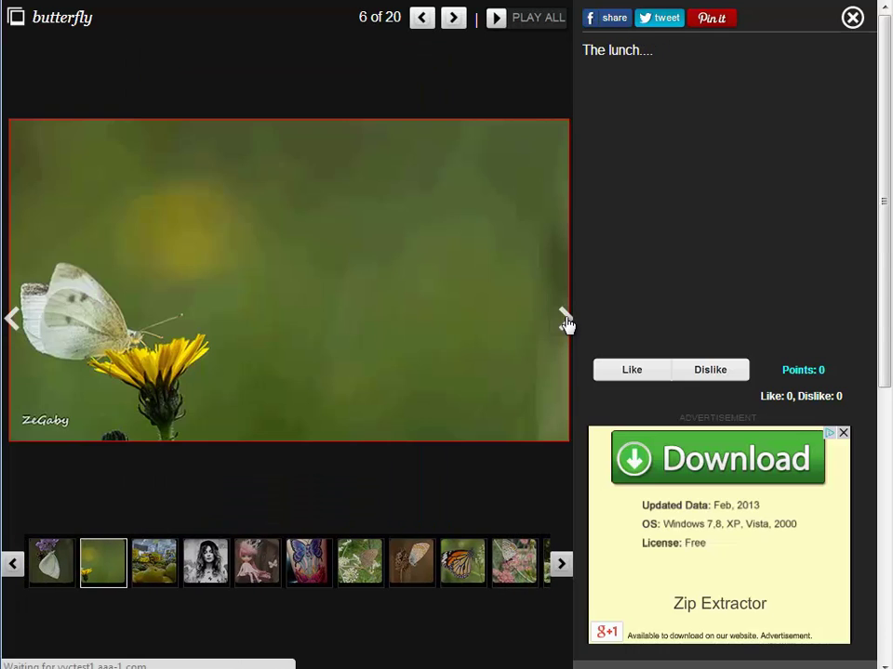
pyautogui.click(565, 320)
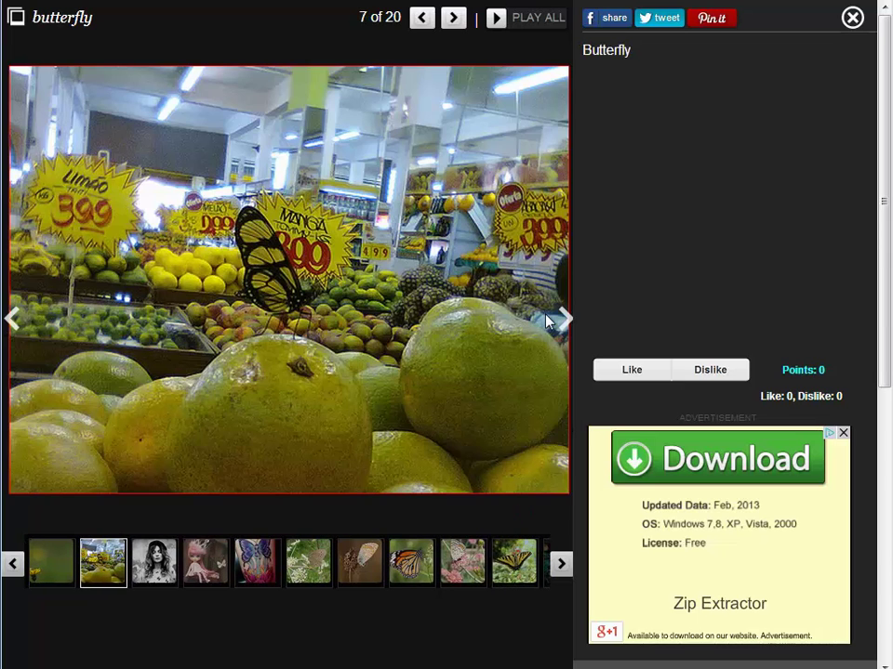
pyautogui.click(564, 316)
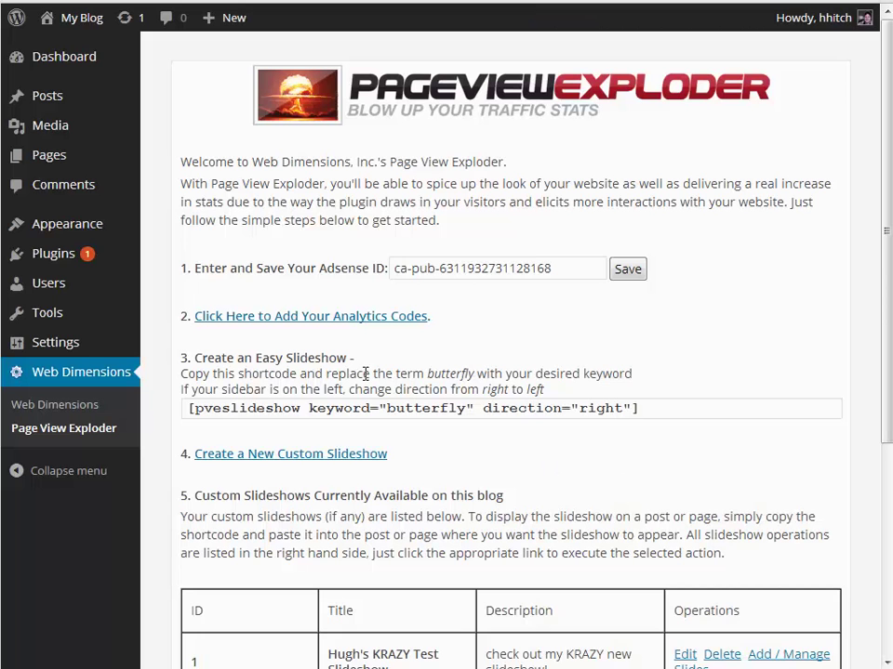
# Step: Open the plugin's form for adding analytics codes and copy the full website tracking script of the Acer TimelineX property in Google Analytics
pyautogui.click(336, 317)
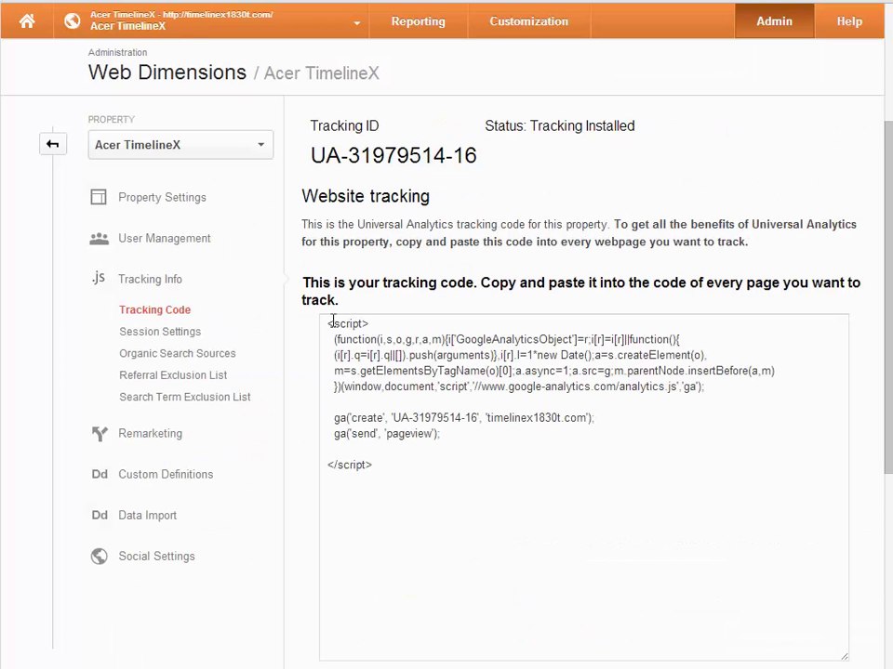
pyautogui.moveTo(330, 320); pyautogui.dragTo(420, 483)
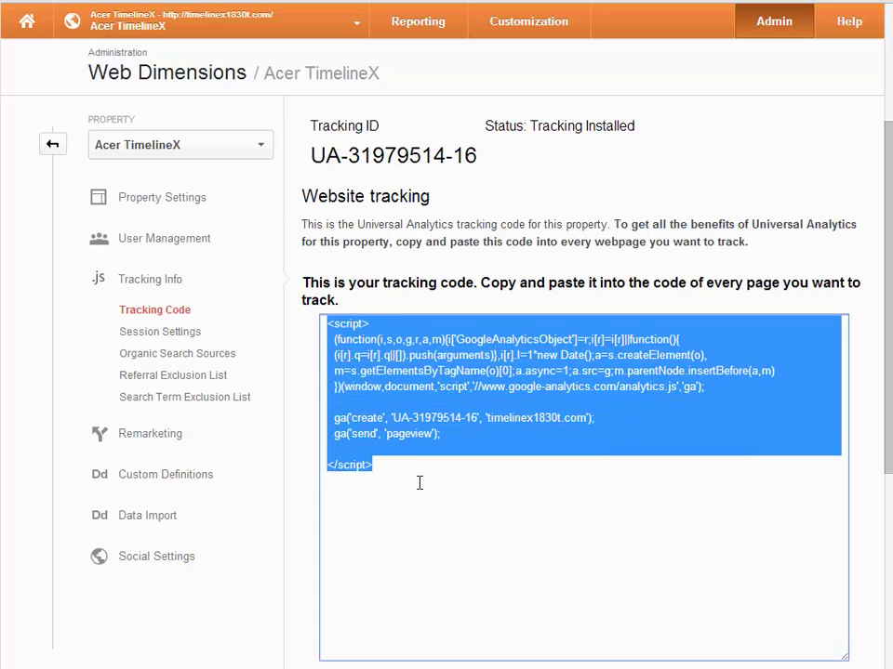
pyautogui.rightClick(425, 335)
pyautogui.click(485, 416)
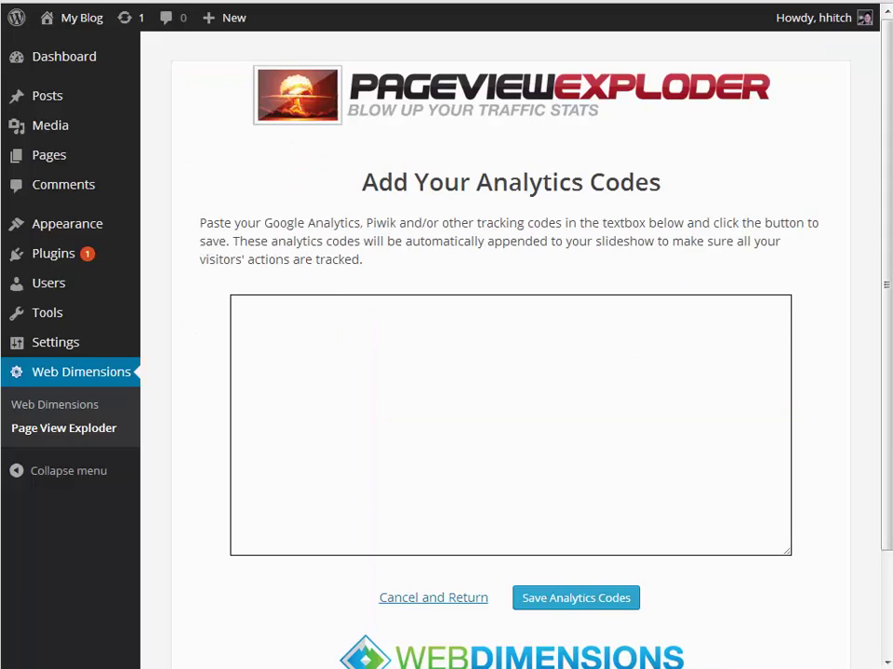
# Step: Paste the copied tracking script into the Page View Exploder analytics codes form and save it
pyautogui.click(295, 333)
pyautogui.rightClick(295, 333)
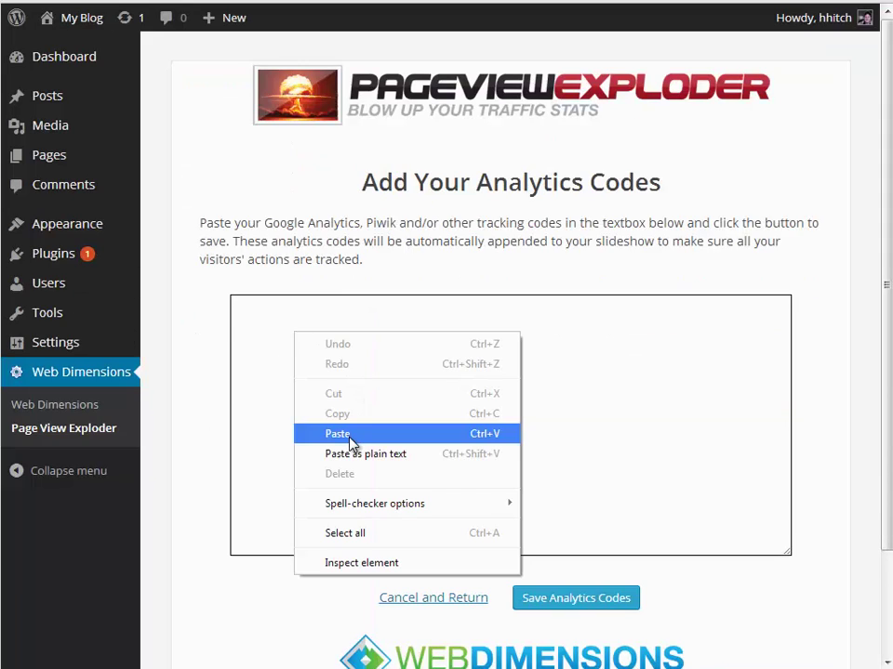
pyautogui.click(344, 433)
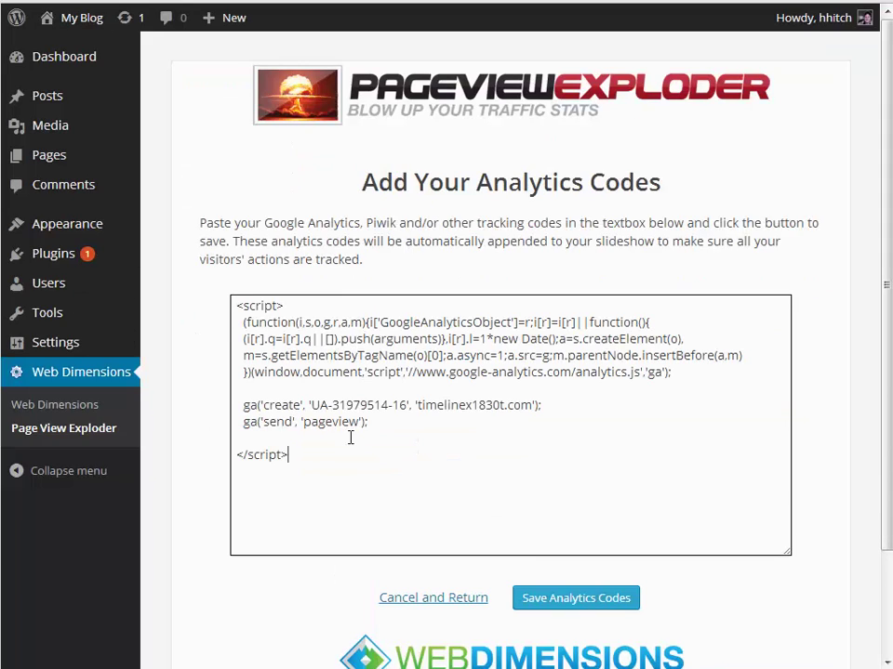
pyautogui.click(562, 600)
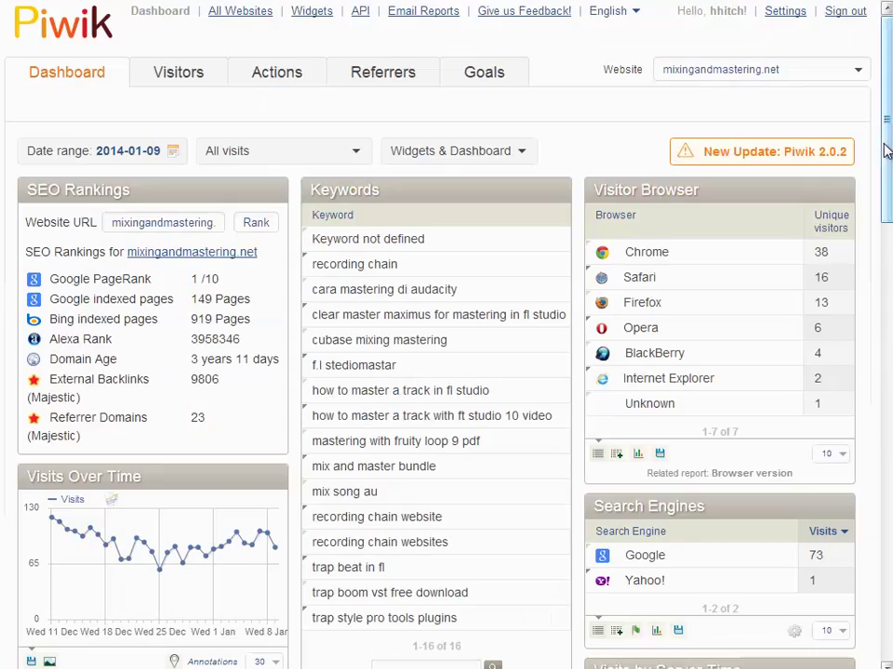
# Step: Review the Piwik dashboard for mixingandmastering.net, maximise its Pages report and expand the recording-studio-photo-show entry
pyautogui.scroll(-5, 874, 282)
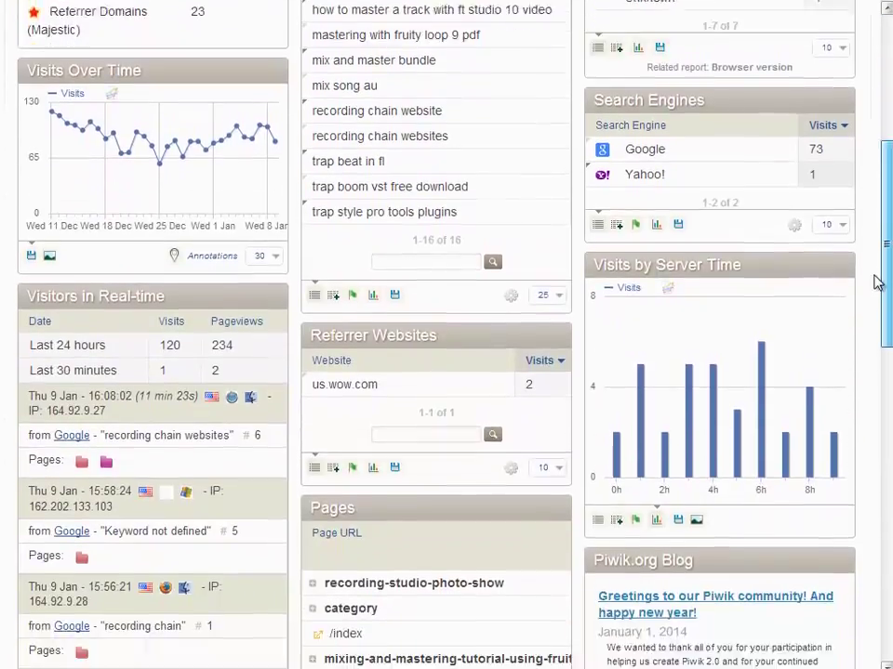
pyautogui.scroll(-6, 874, 282)
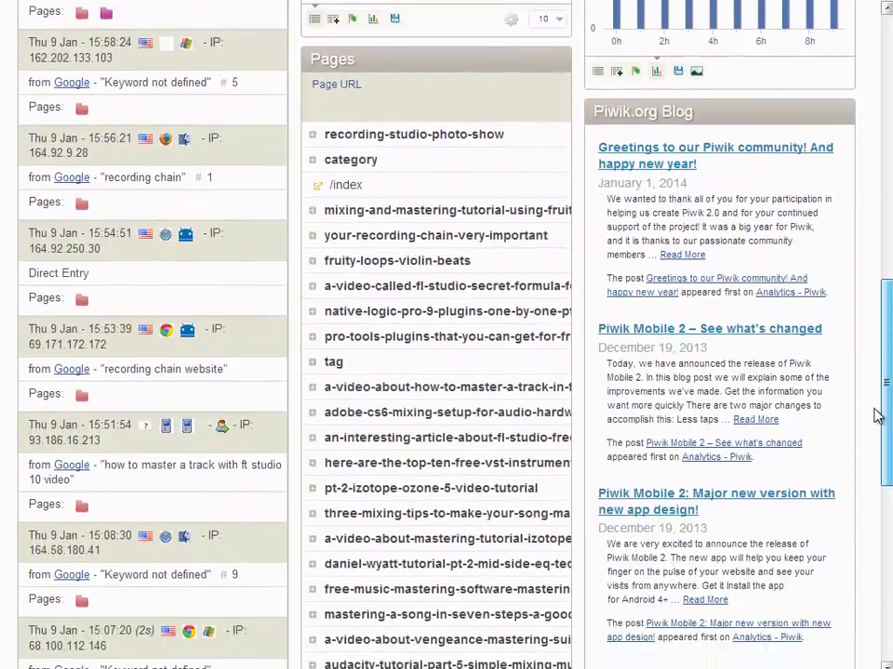
pyautogui.scroll(-1, 877, 418)
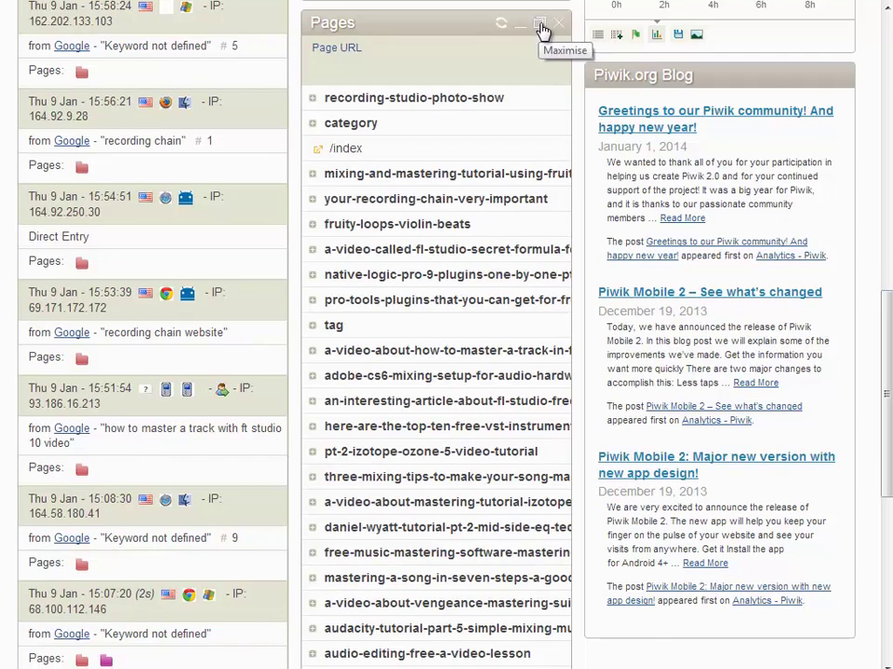
pyautogui.click(541, 24)
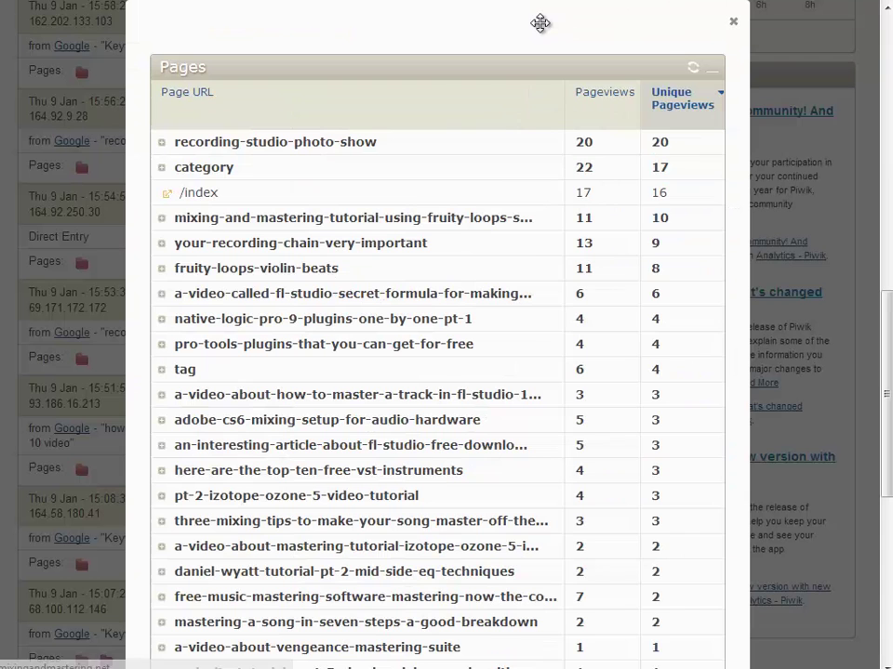
pyautogui.click(161, 147)
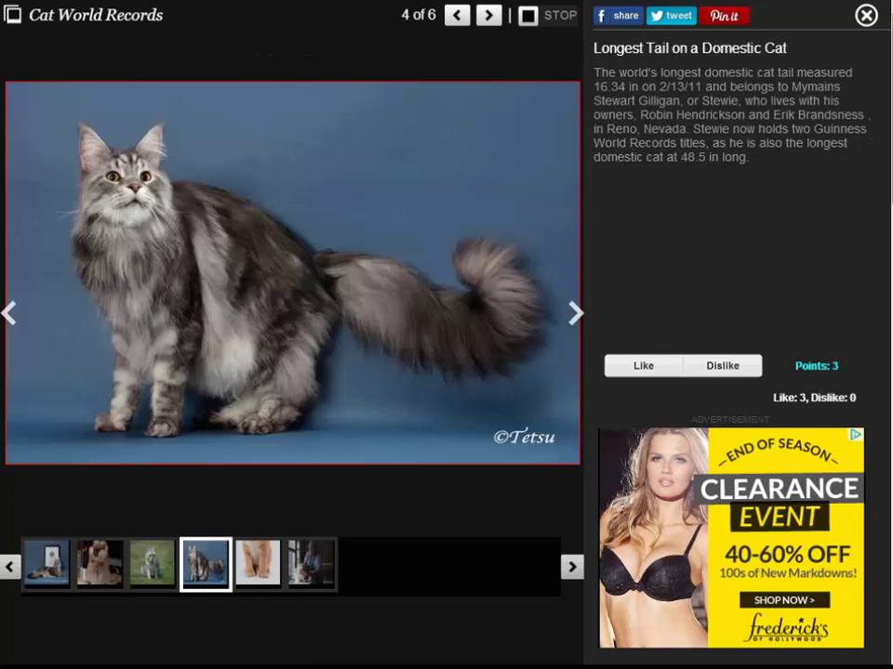
# Step: Stop autoplay of the Cat World Records slideshow and advance the coral reef slideshow from its first to its fourth photo
pyautogui.click(561, 17)
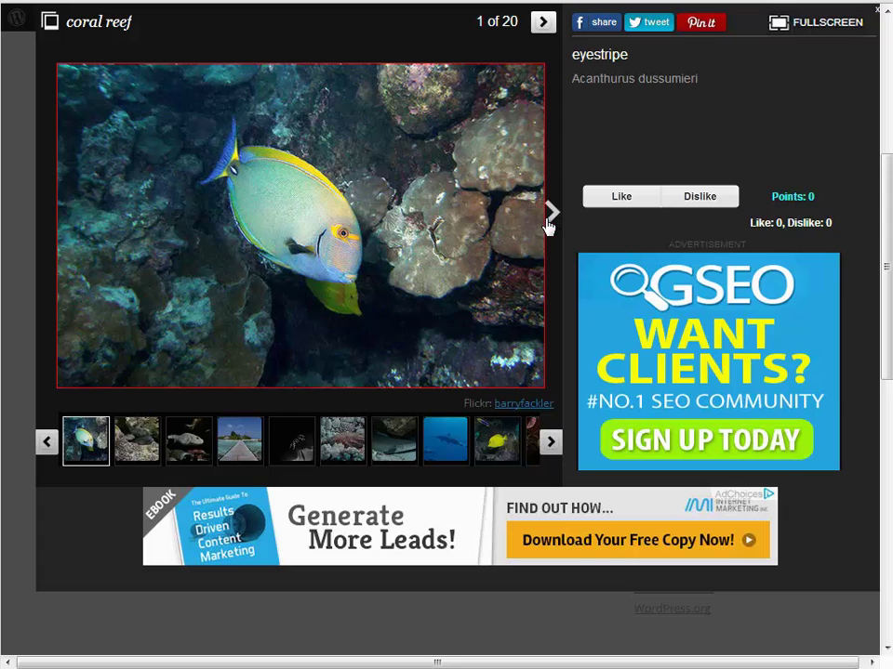
pyautogui.click(552, 216)
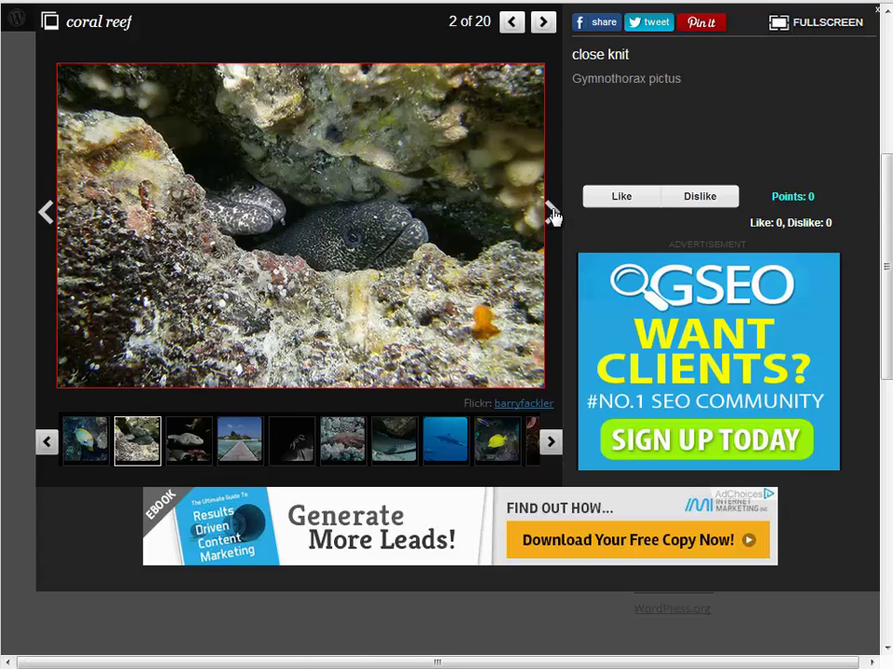
pyautogui.click(552, 215)
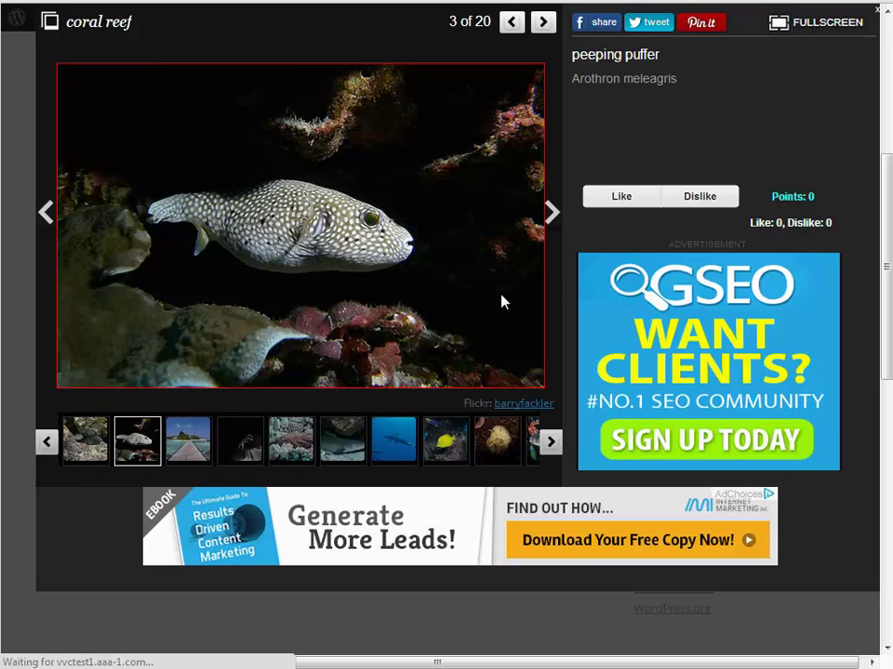
pyautogui.click(552, 214)
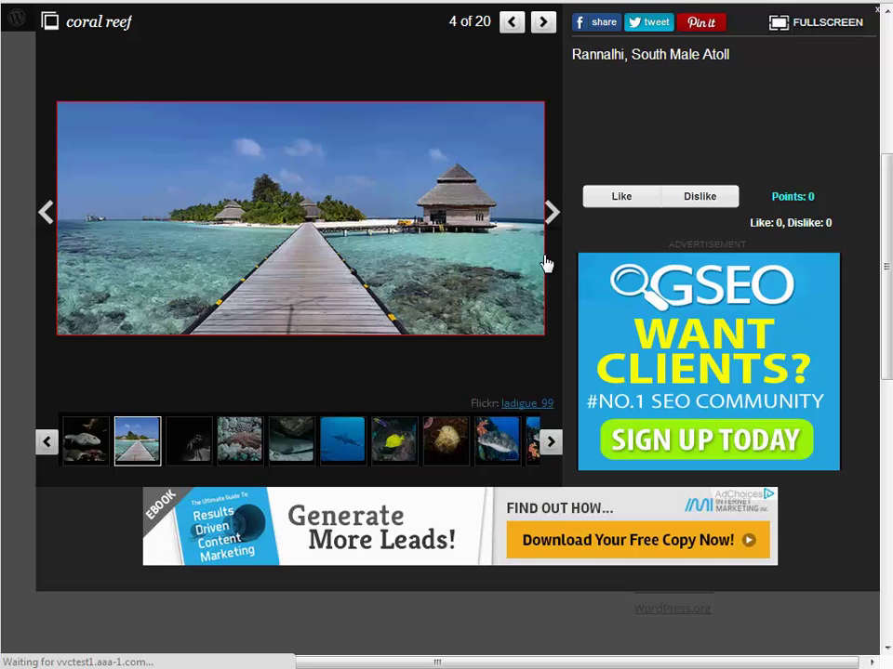
# Step: Switch the coral reef slideshow to fullscreen at the fourth photo and advance it to the seventh
pyautogui.click(787, 25)
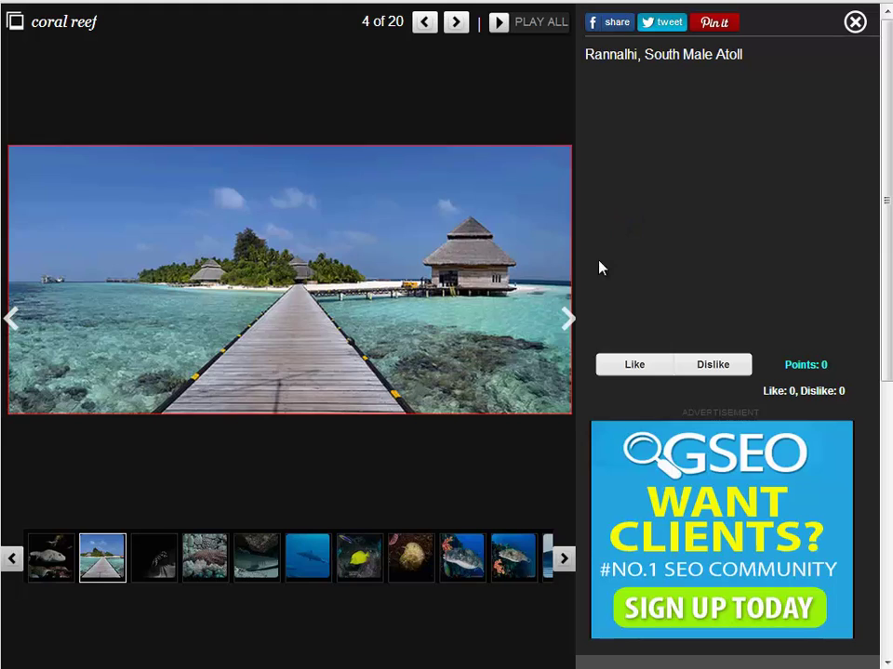
pyautogui.click(567, 319)
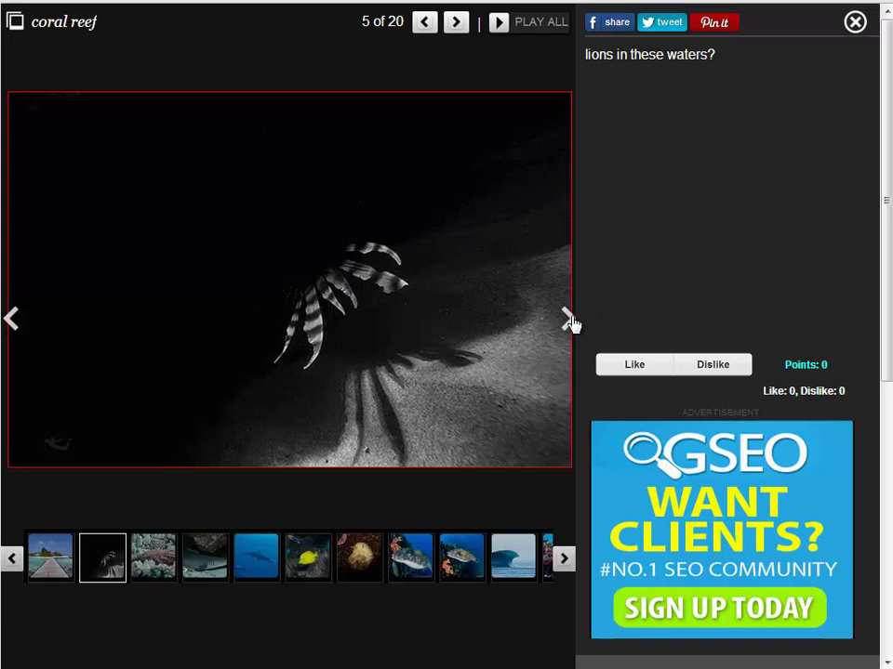
pyautogui.click(567, 319)
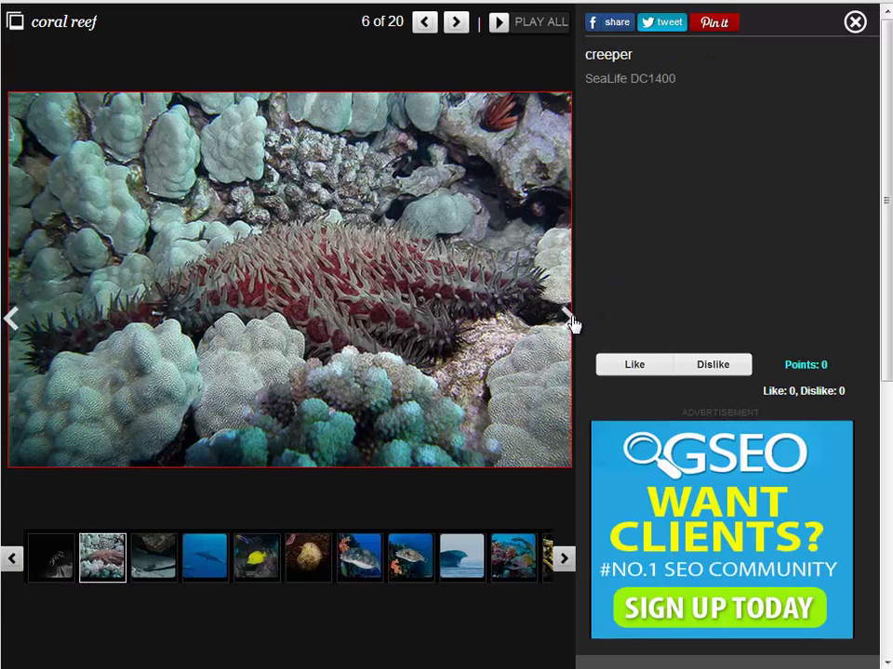
pyautogui.click(567, 319)
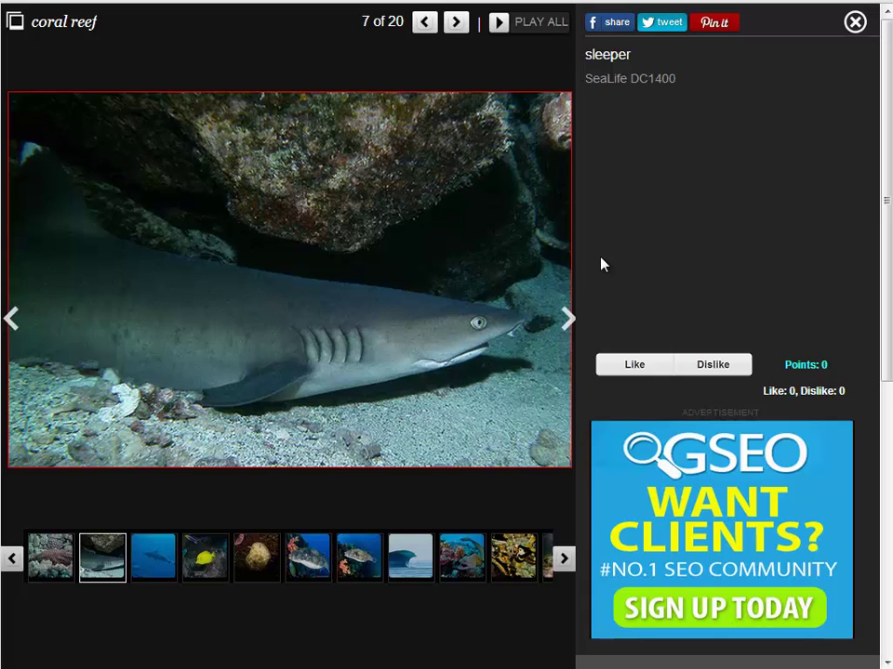
# Step: Preview the Facebook sharing window for the seventh coral reef photo, close it without posting, and exit fullscreen
pyautogui.click(609, 26)
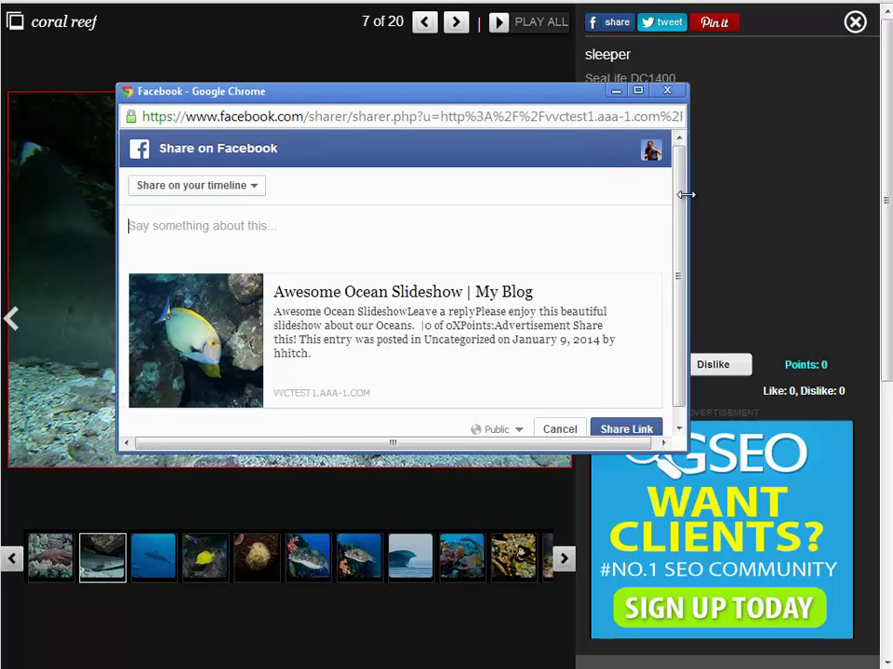
pyautogui.click(677, 91)
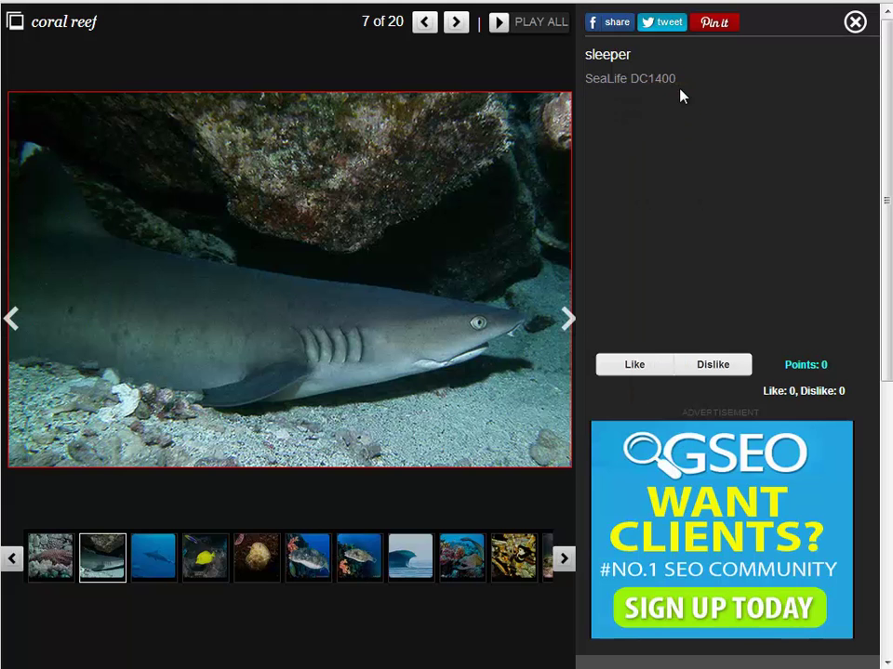
pyautogui.click(854, 21)
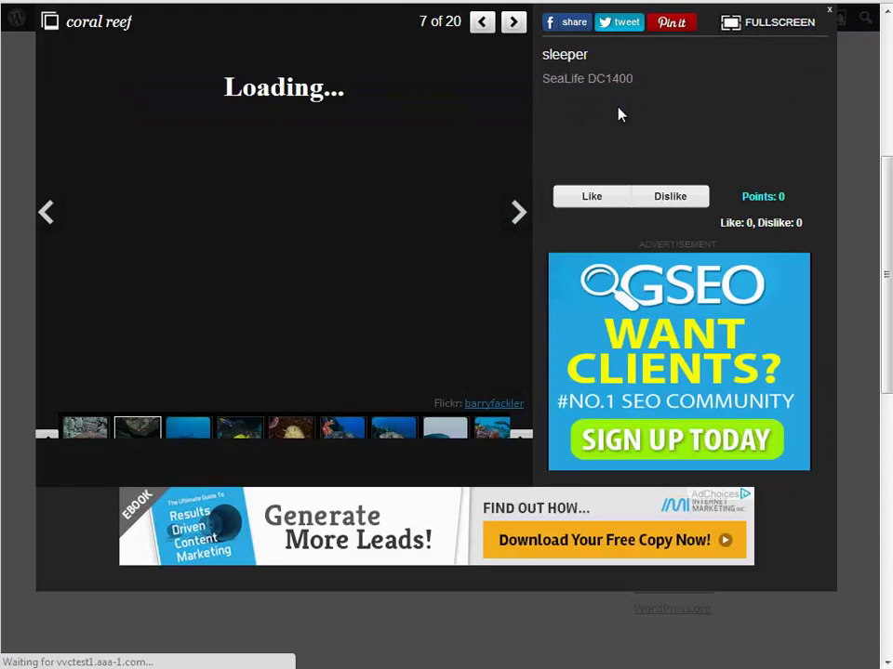
# Step: Advance the coral reef slideshow to the tenth photo and dismiss its overlay to return to the Awesome Ocean Slideshow post
pyautogui.click(513, 223)
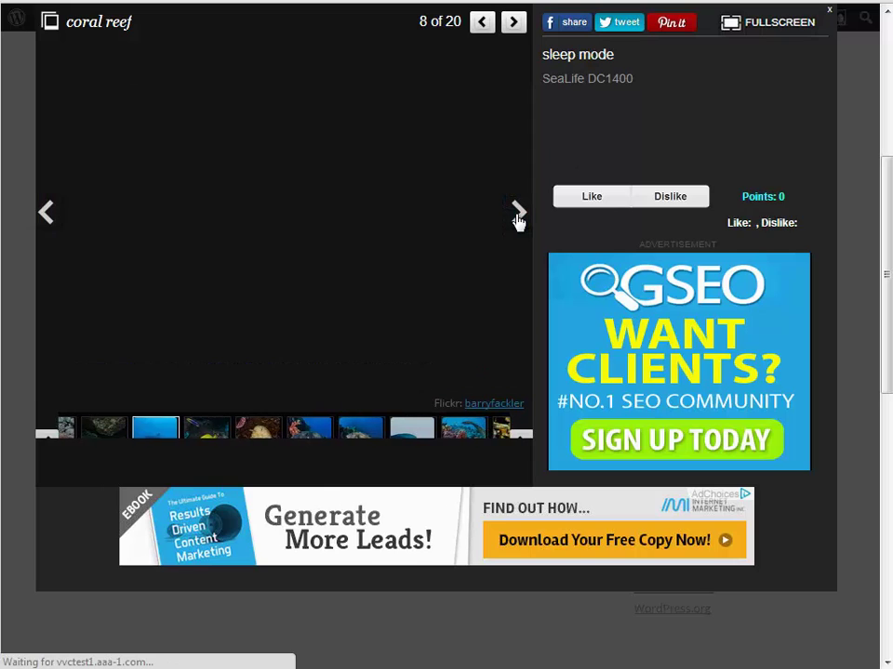
pyautogui.click(521, 217)
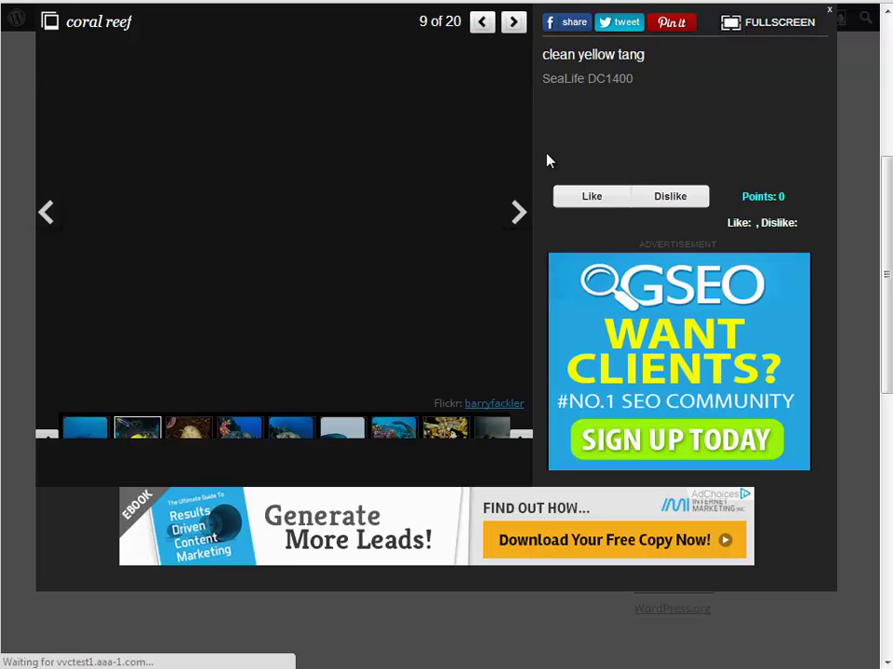
pyautogui.click(518, 213)
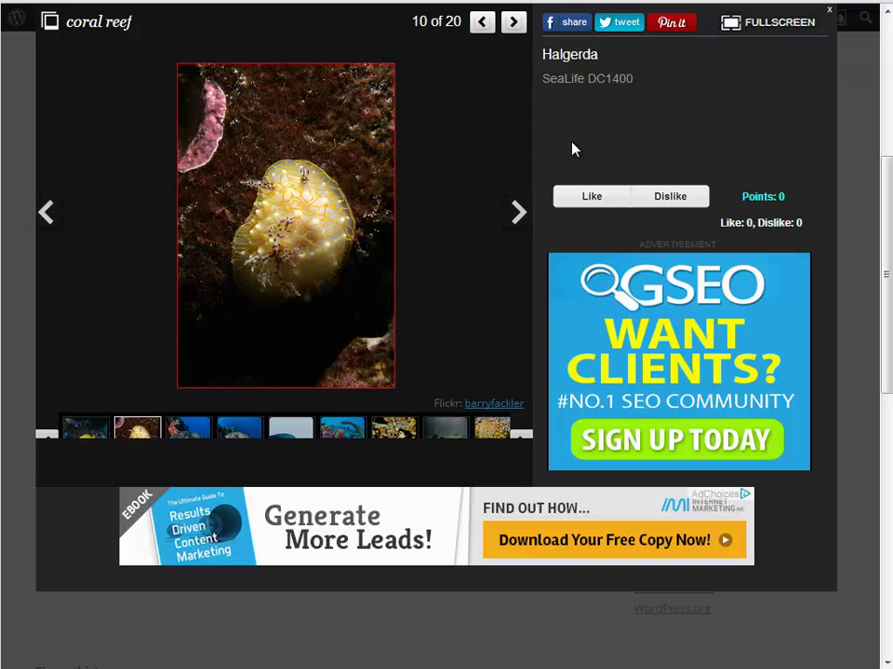
pyautogui.click(857, 175)
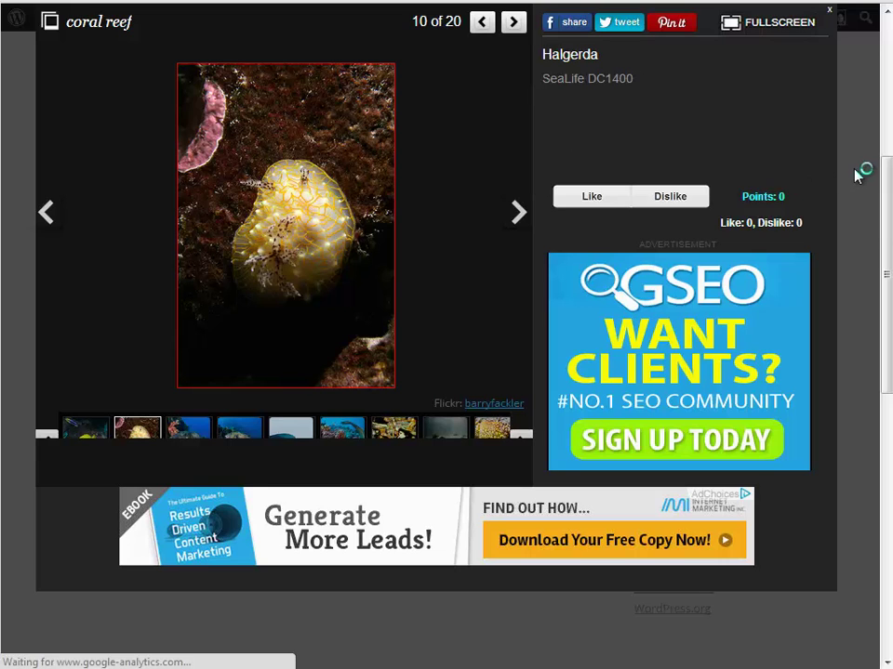
pyautogui.moveTo(889, 176); pyautogui.dragTo(890, 123)
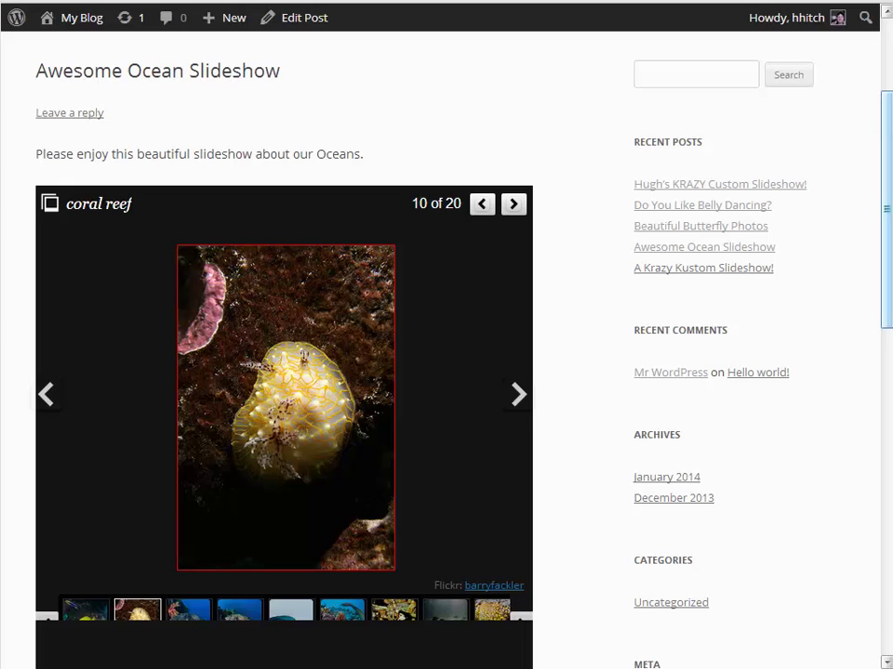